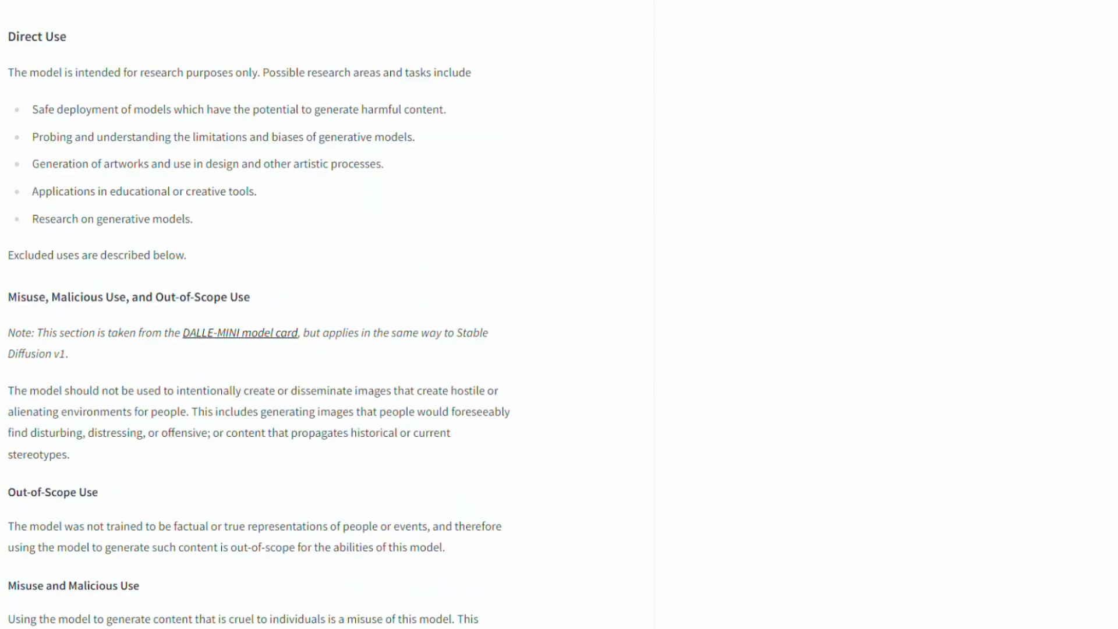
pyautogui.scroll(-10, 559, 314)
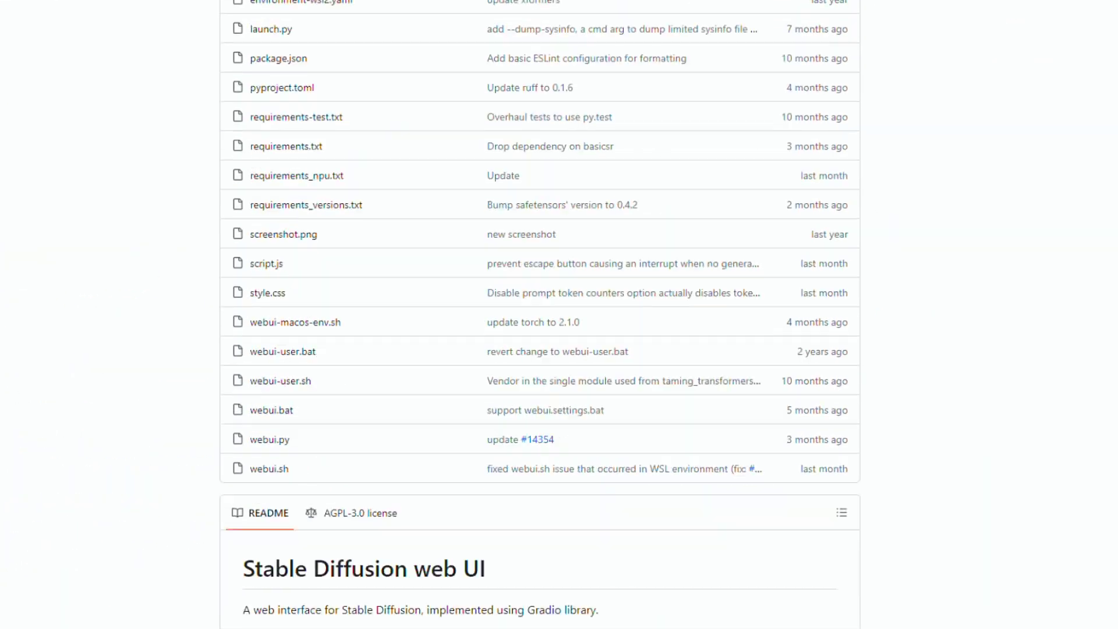
pyautogui.scroll(-20, 559, 314)
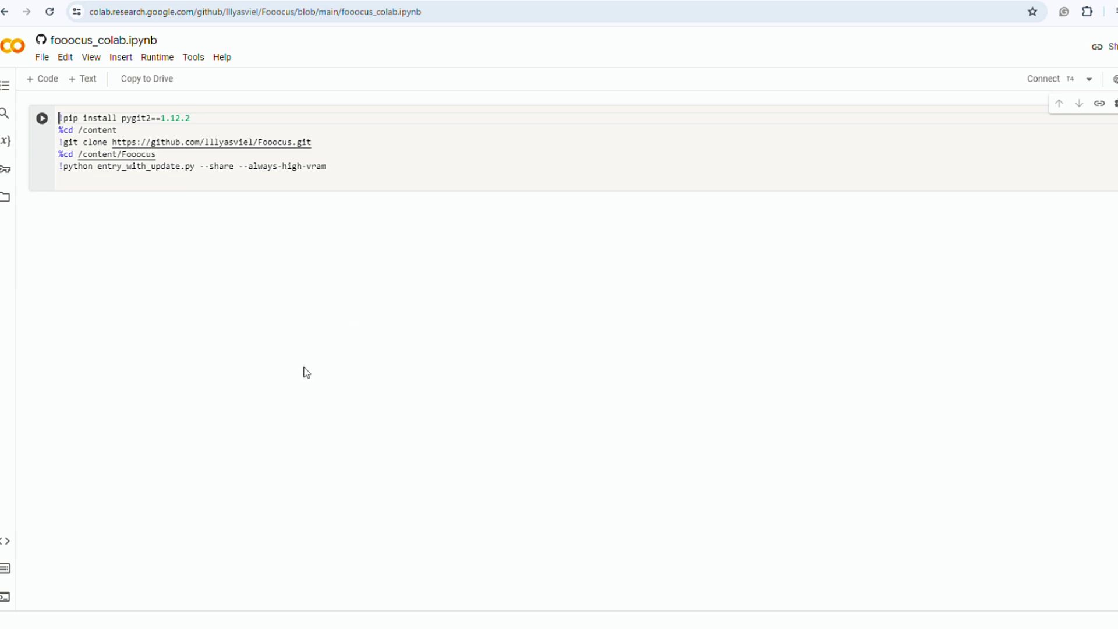
# - Run the Fooocus notebook cell, accepting the third-party author warning, and open the public Gradio link from its output
pyautogui.click(42, 119)
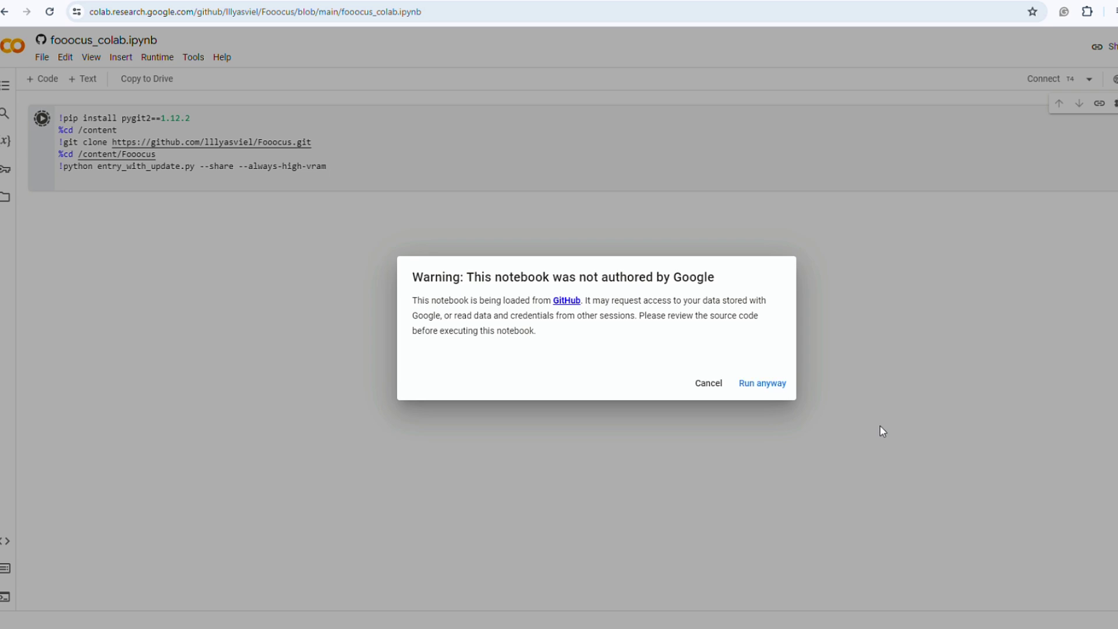
pyautogui.click(781, 390)
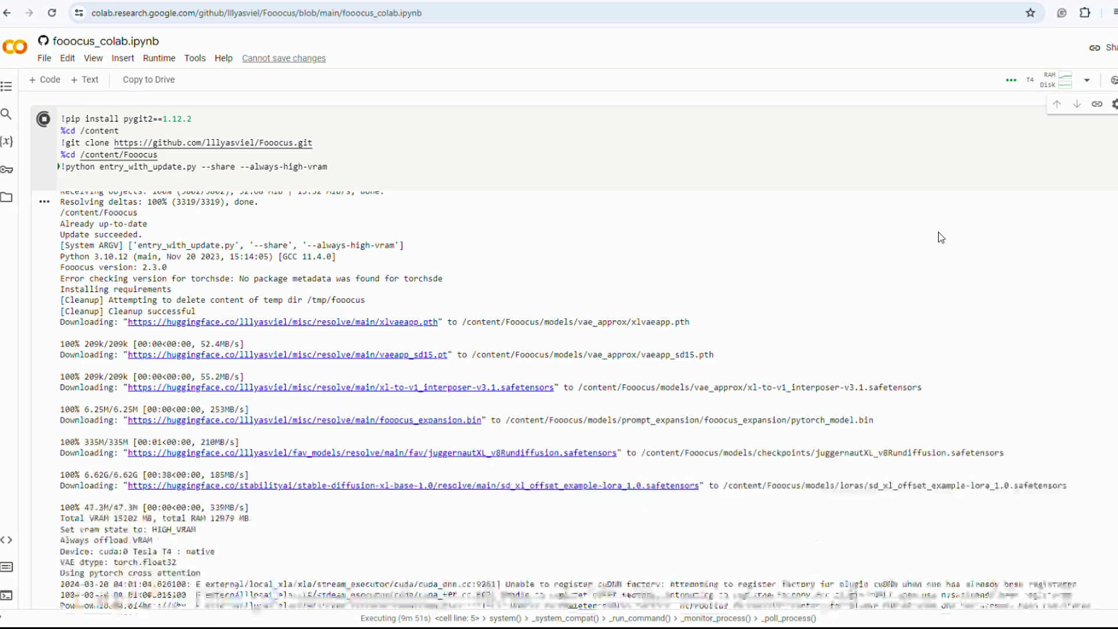
pyautogui.scroll(2, 978, 335)
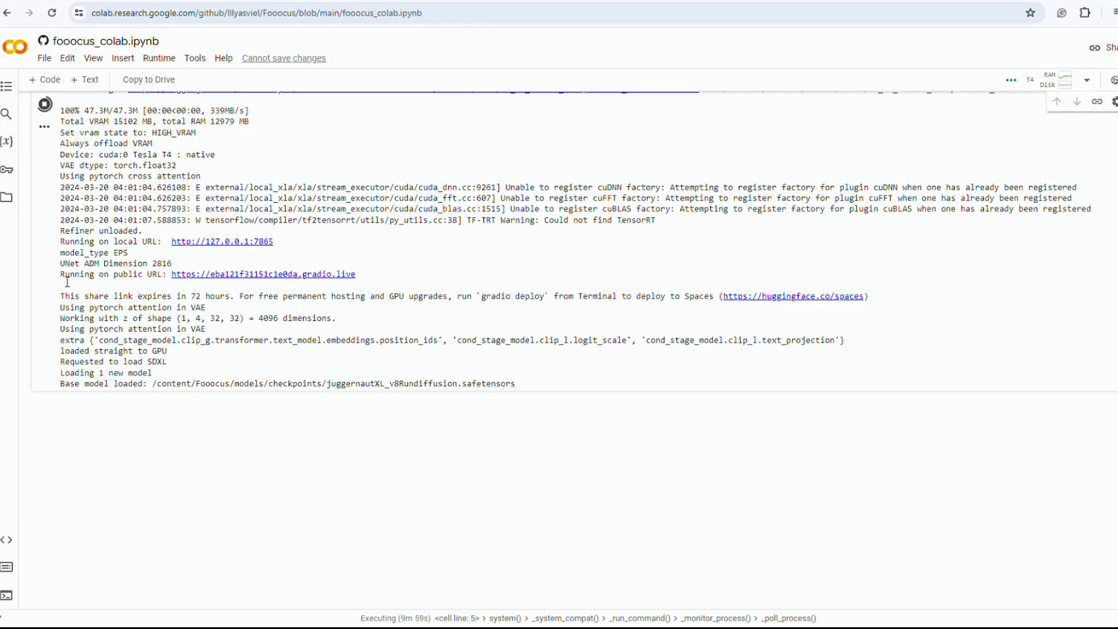
pyautogui.moveTo(60, 279); pyautogui.dragTo(379, 277)
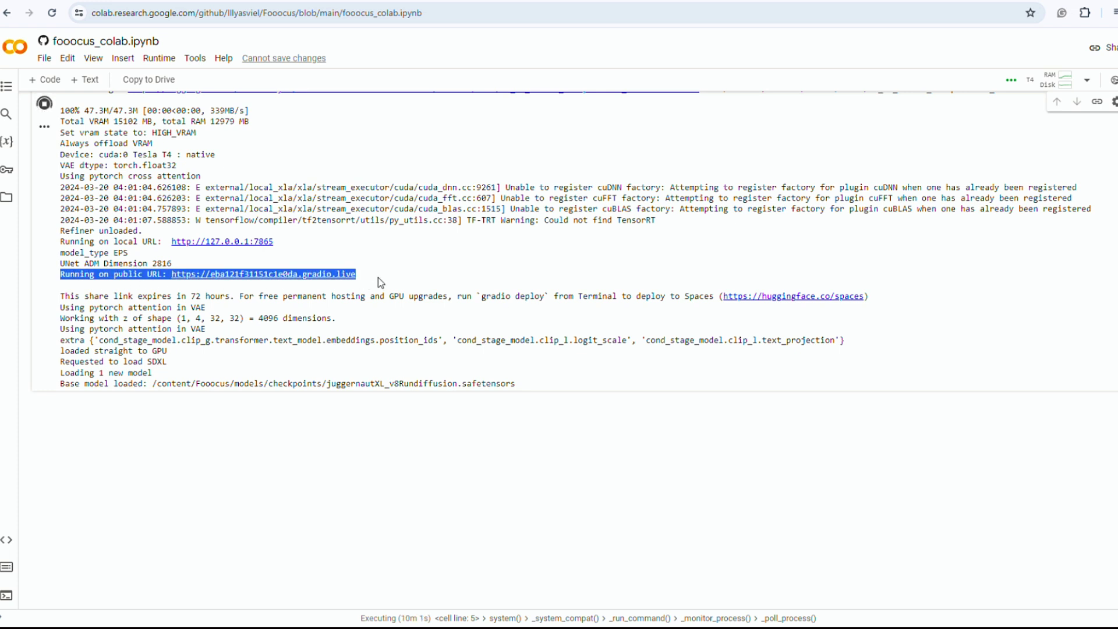
pyautogui.click(296, 275)
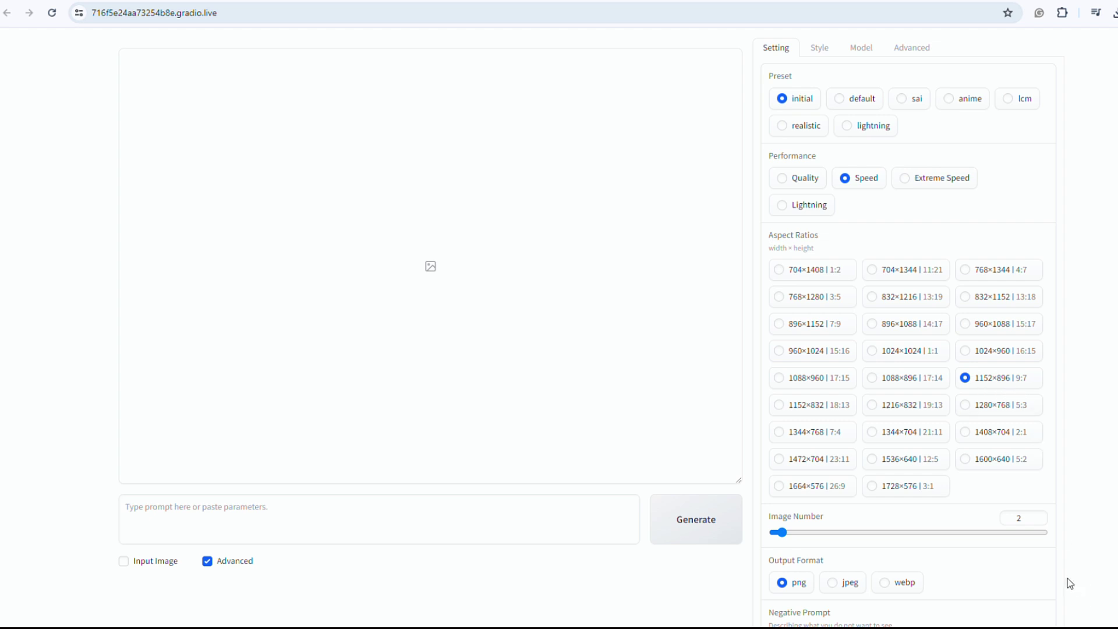
# - Review the generation settings and enable the Fooocus Photograph style in addition to the preselected styles
pyautogui.scroll(-2, 1056, 568)
pyautogui.scroll(-1, 1055, 565)
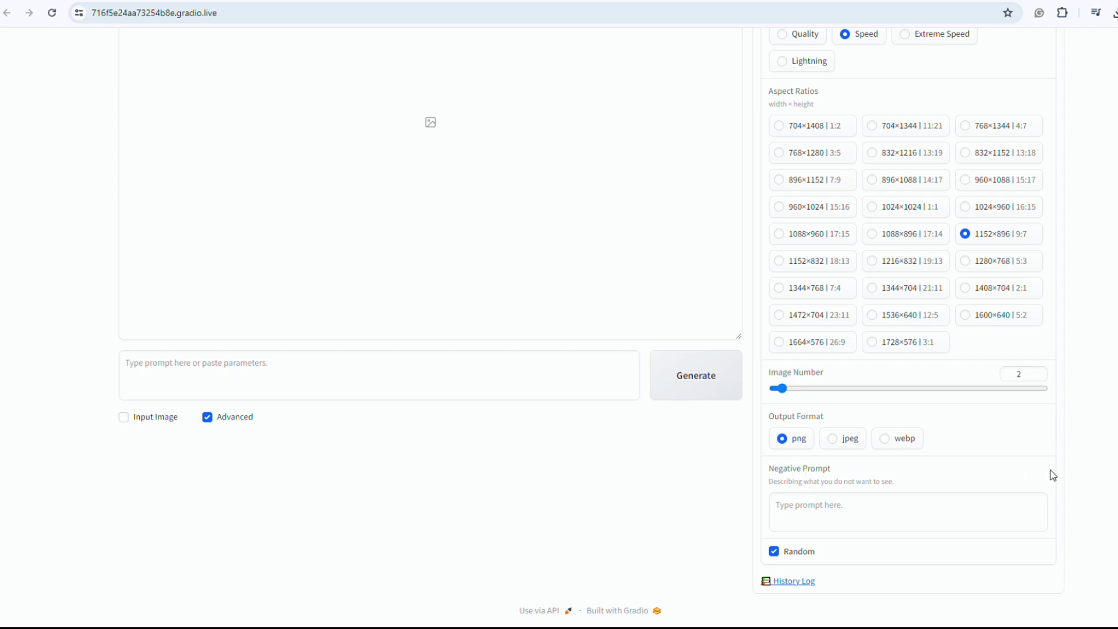
pyautogui.scroll(3, 1053, 474)
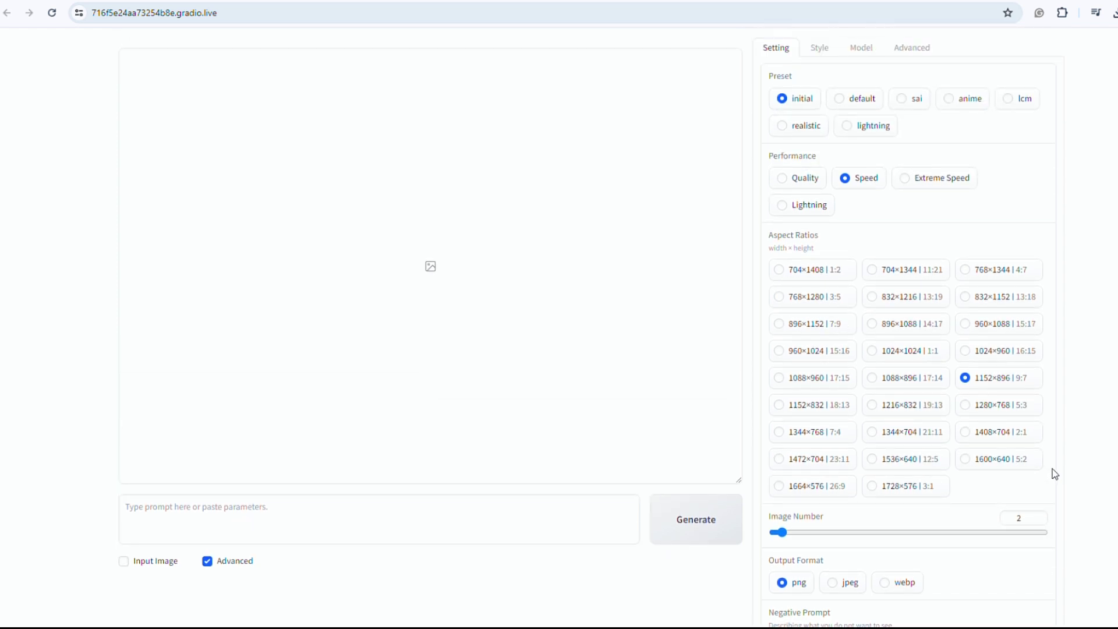
pyautogui.click(819, 52)
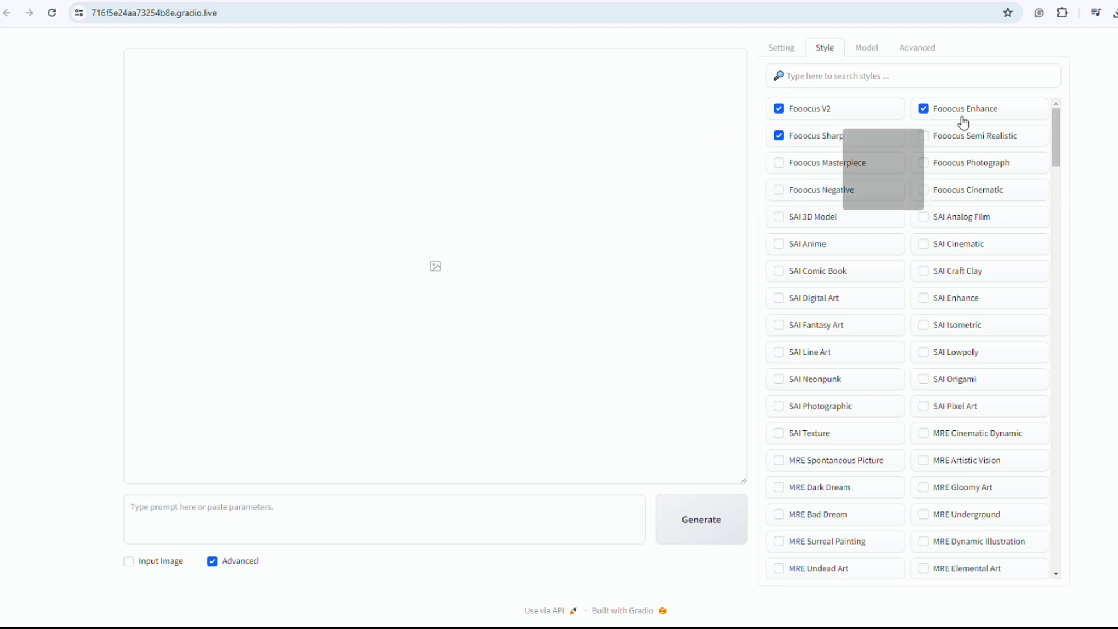
pyautogui.click(964, 165)
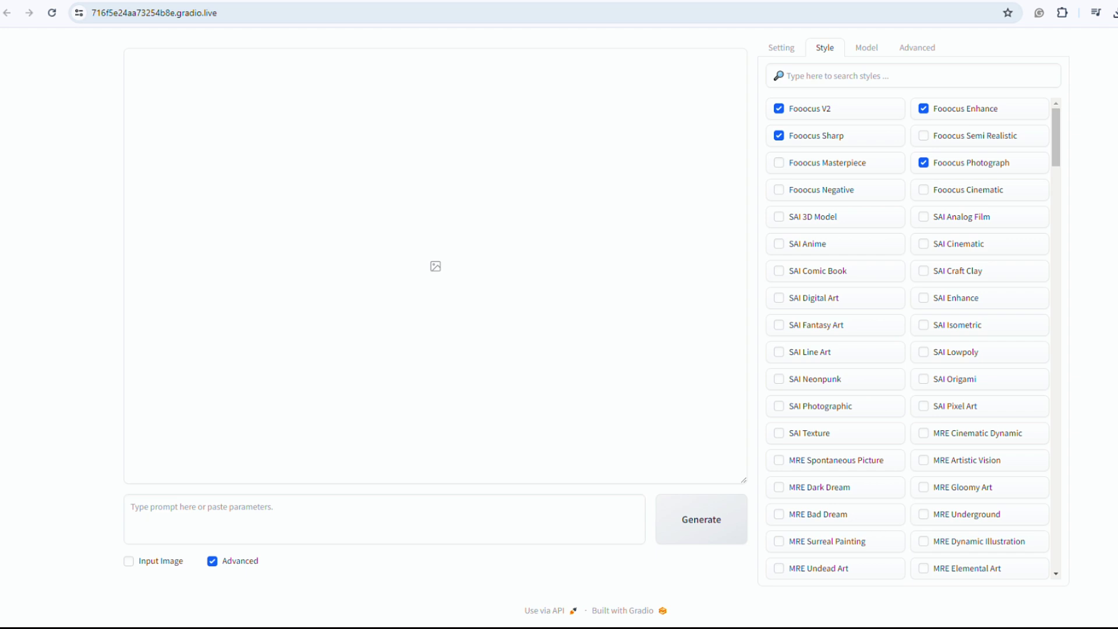
# - Generate a genuine portrait photograph of an attractive young Hispanic Instagram influencer with fading pink hair, visible roots, freckles, light brown eyes and no makeup
pyautogui.click(155, 517)
pyautogui.write('A genuine portrait photograph of an attractive young woman featuring pink hair with visible roots. The image captures subtle fading in the hair color, delicate freckles, and light brown eyes, all presented without makeup. She represents the Hispanic demographic and is known as an influencer on Instagram.')
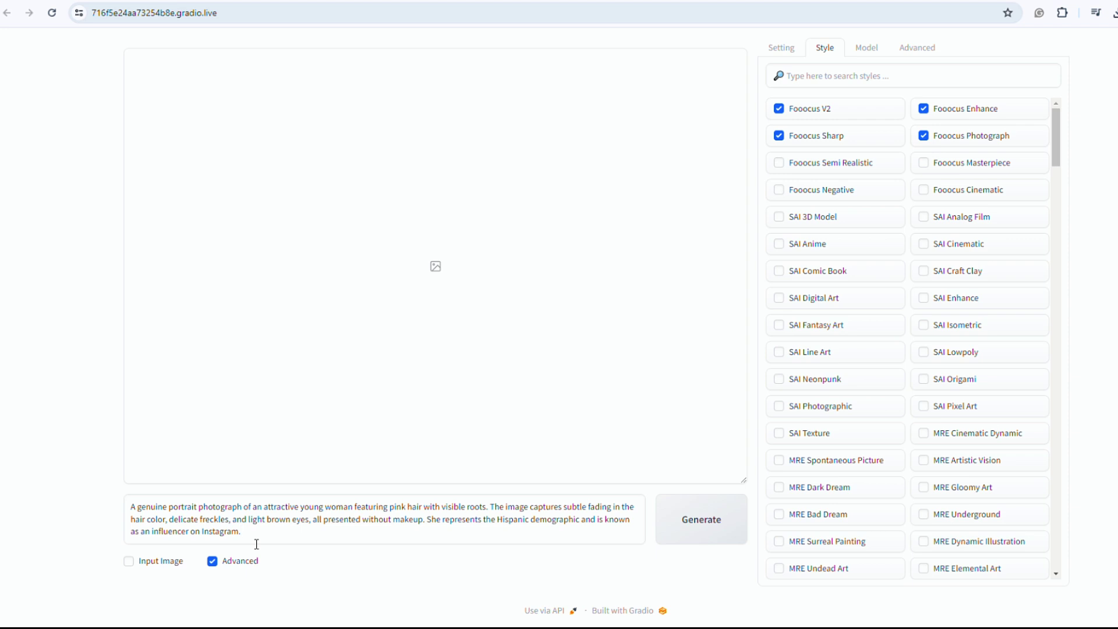
pyautogui.click(720, 531)
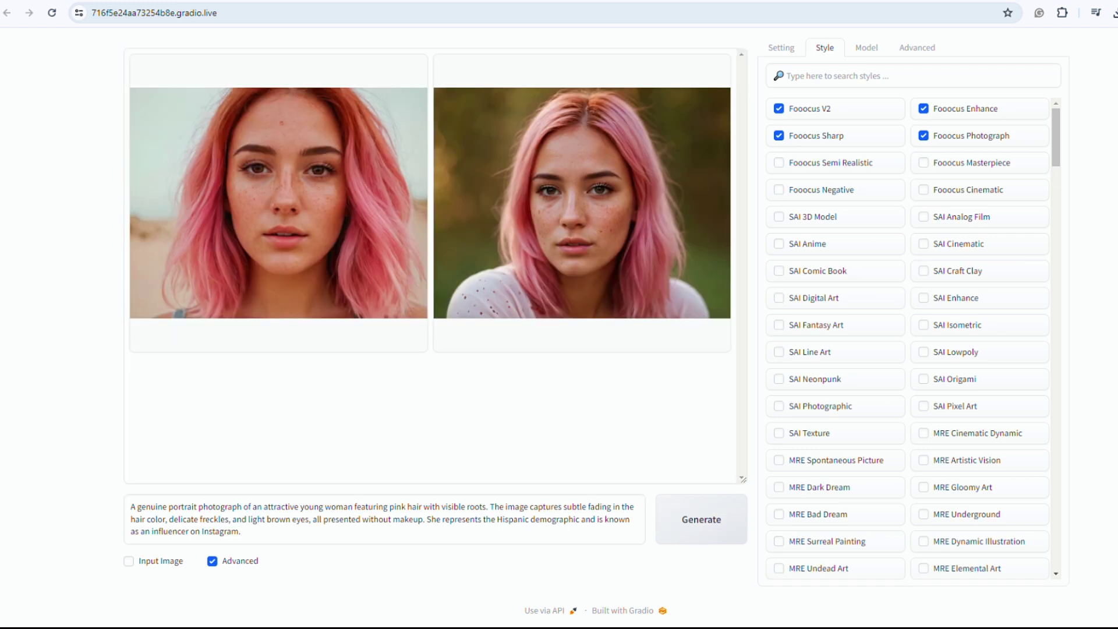
# - Use the first generated portrait as an image prompt and set its advanced type to FaceSwap
pyautogui.click(369, 210)
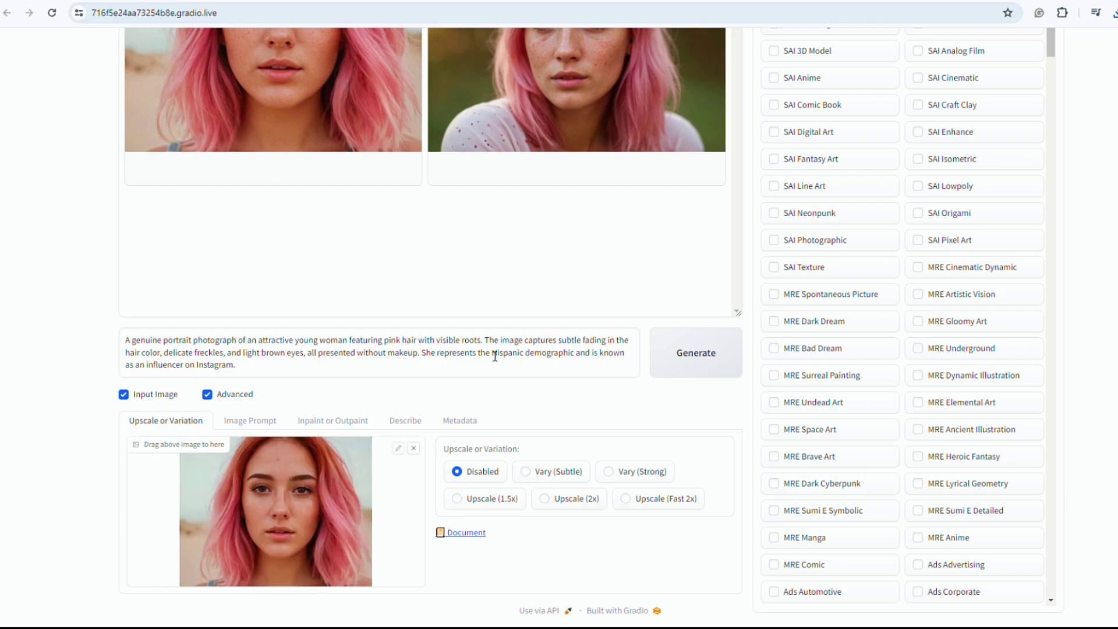
pyautogui.scroll(3, 495, 356)
pyautogui.scroll(-3, 349, 407)
pyautogui.click(249, 420)
pyautogui.scroll(-5, 250, 420)
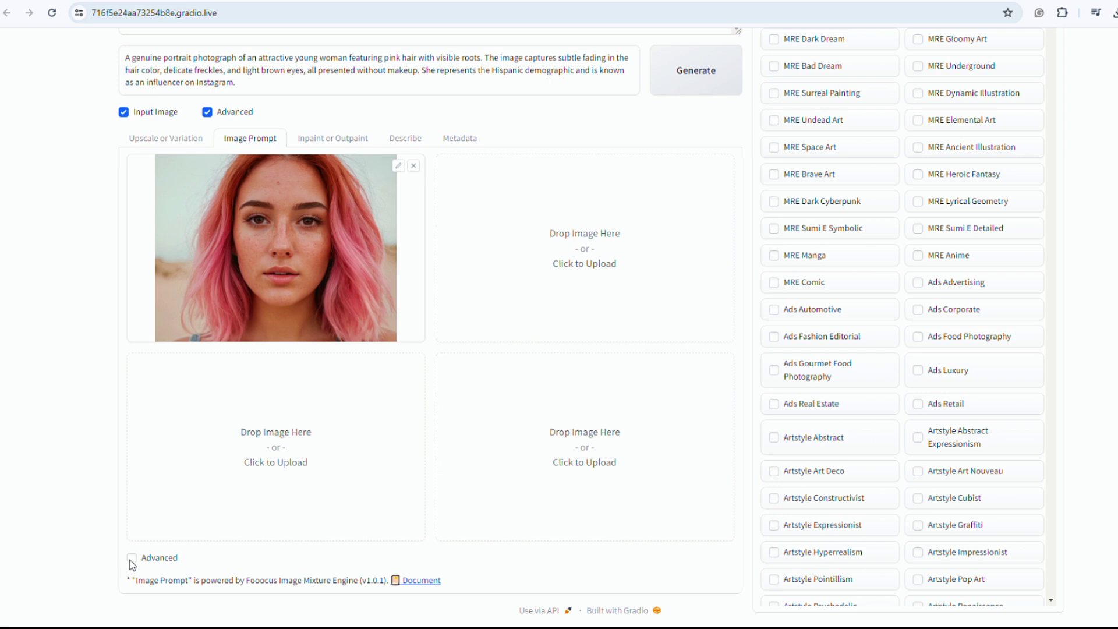
pyautogui.click(132, 558)
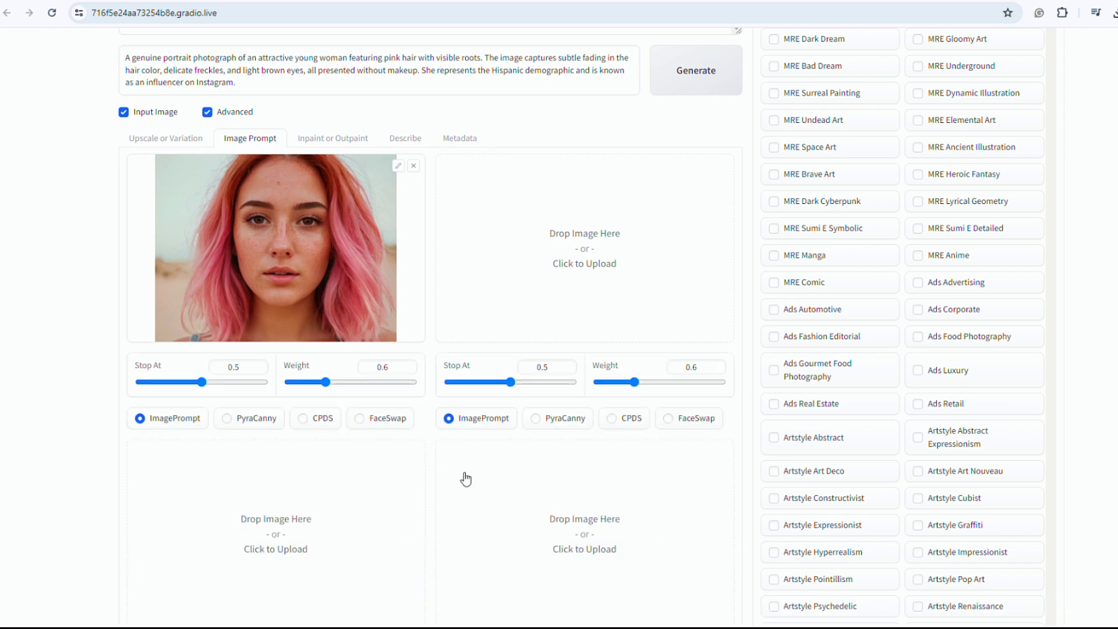
pyautogui.click(360, 419)
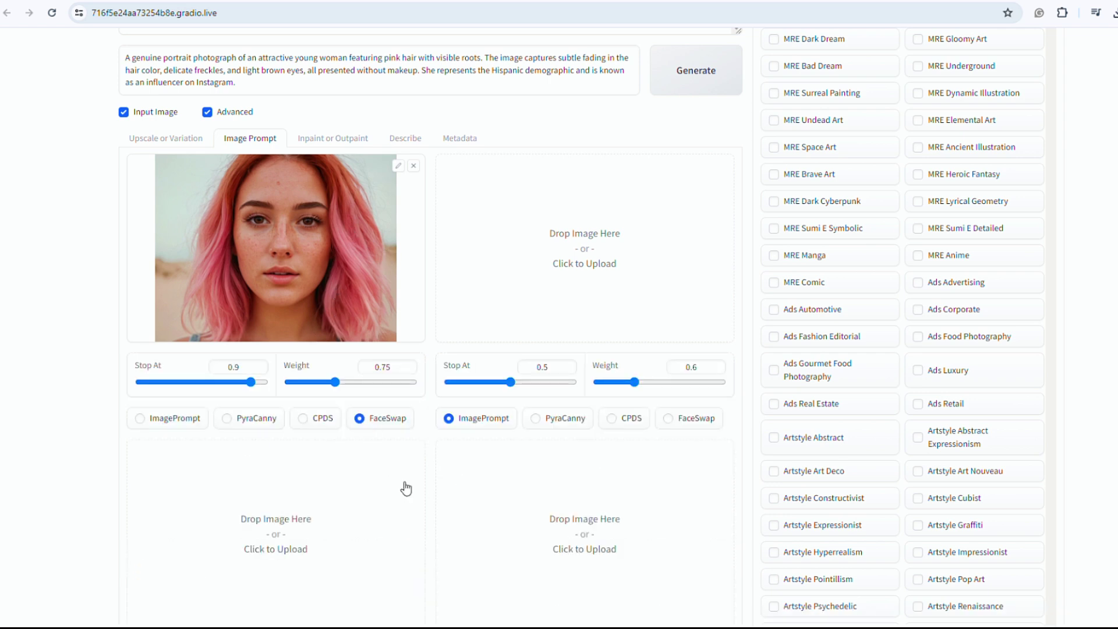
# - Append "She is Wearing an elegant evening gown and holding a wine glass." to the portrait prompt and generate images
pyautogui.scroll(8, 512, 412)
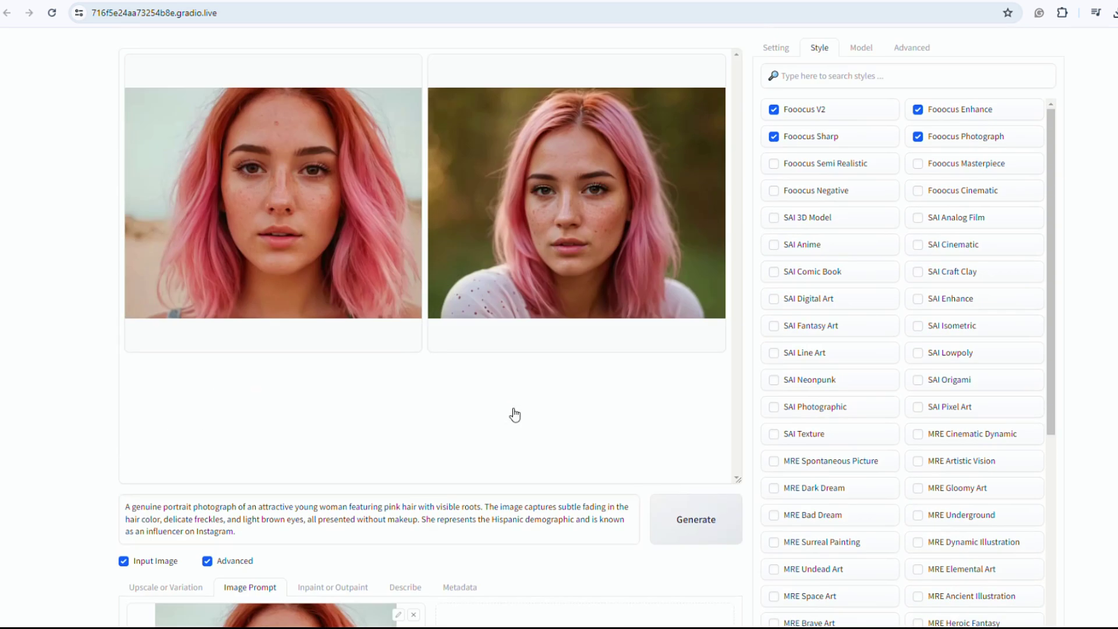
pyautogui.moveTo(261, 542); pyautogui.dragTo(127, 512)
pyautogui.scroll(-4, 553, 430)
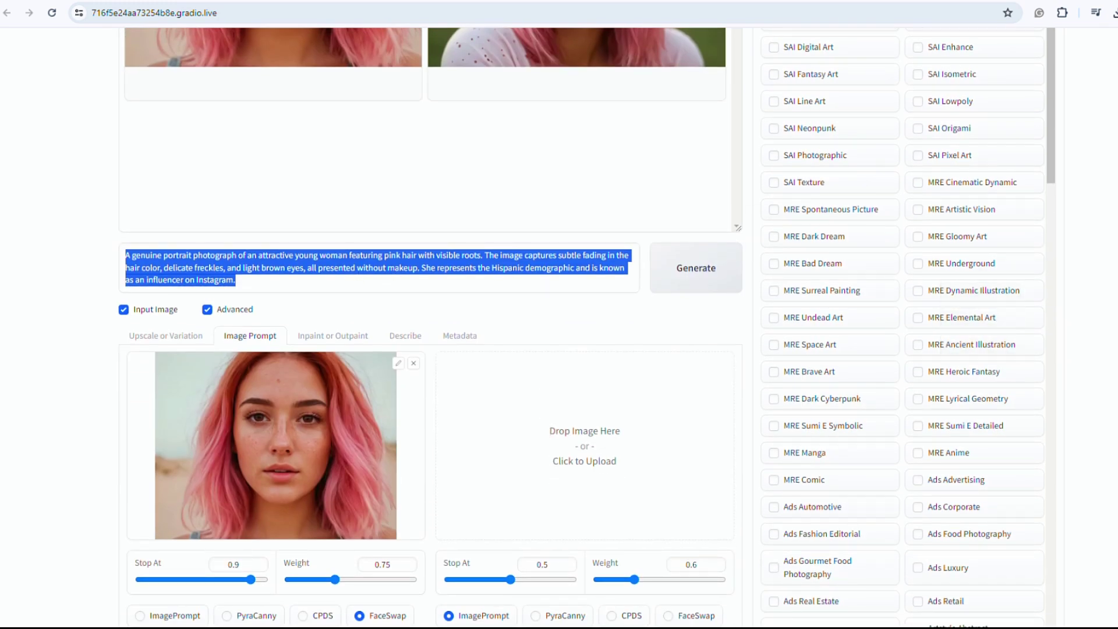
pyautogui.hotkey('alt', 'Tab')
pyautogui.click(263, 295)
pyautogui.write('Wearing an elegant evening gown and holding a wine glass.')
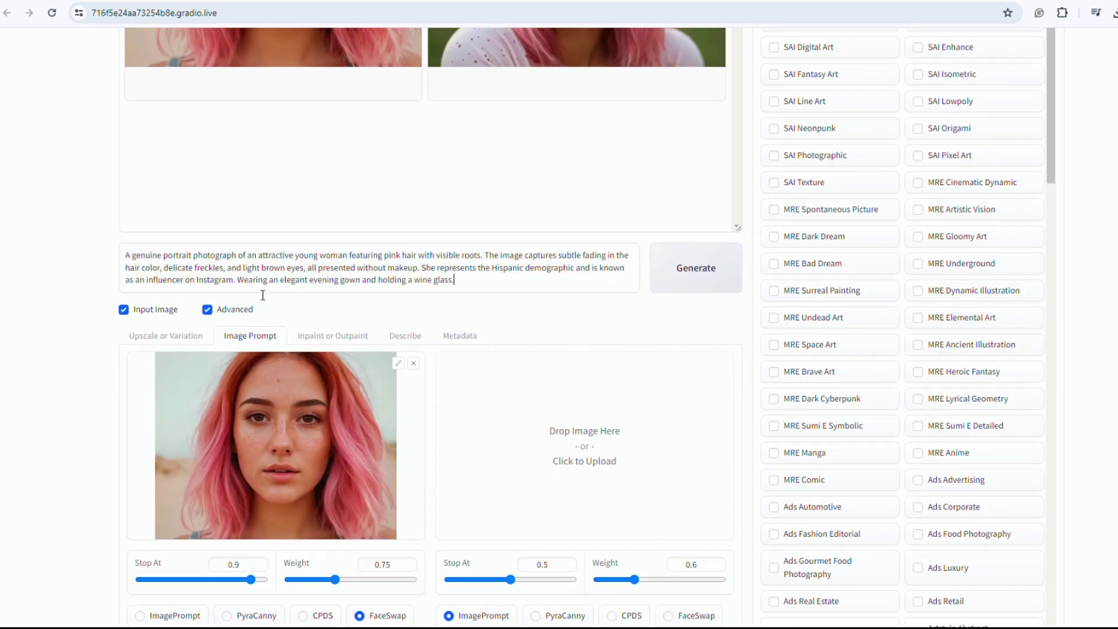
pyautogui.write('She ')
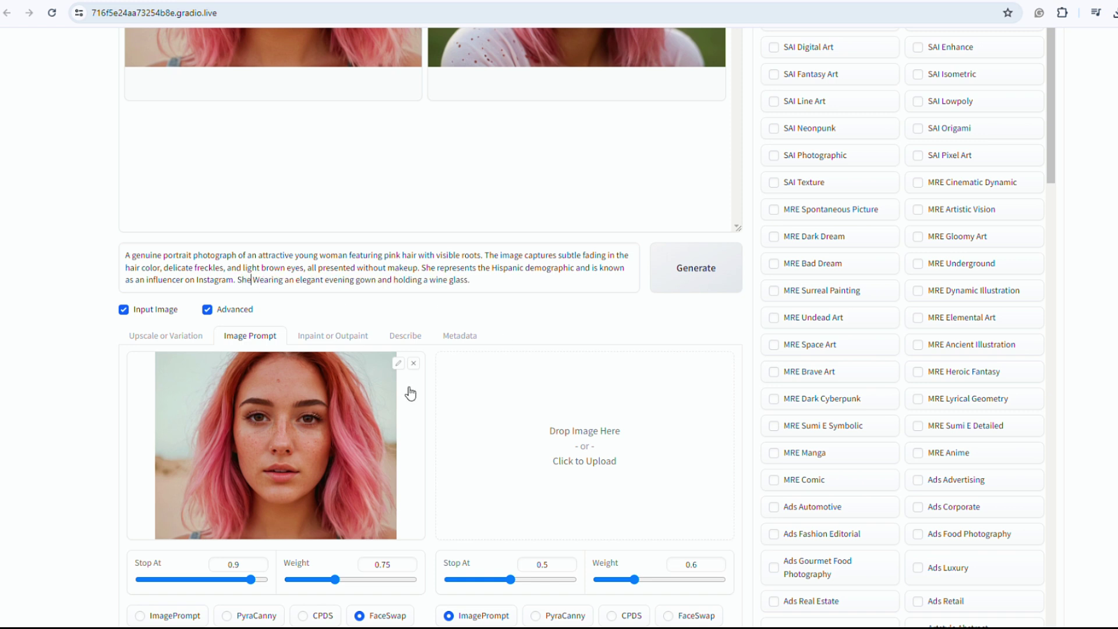
pyautogui.write('is')
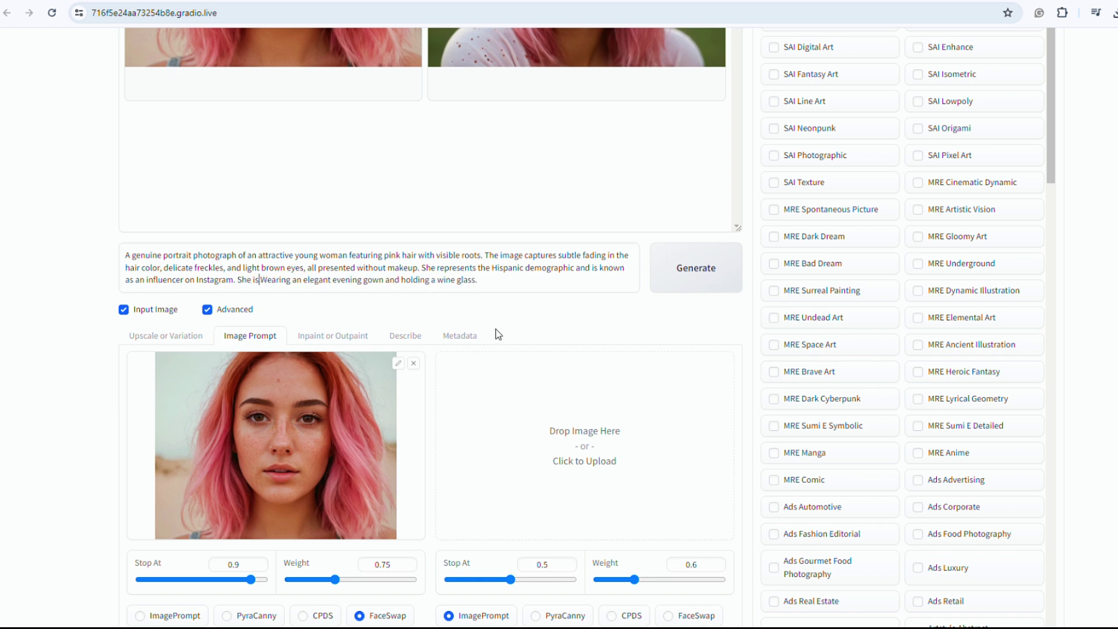
pyautogui.click(711, 274)
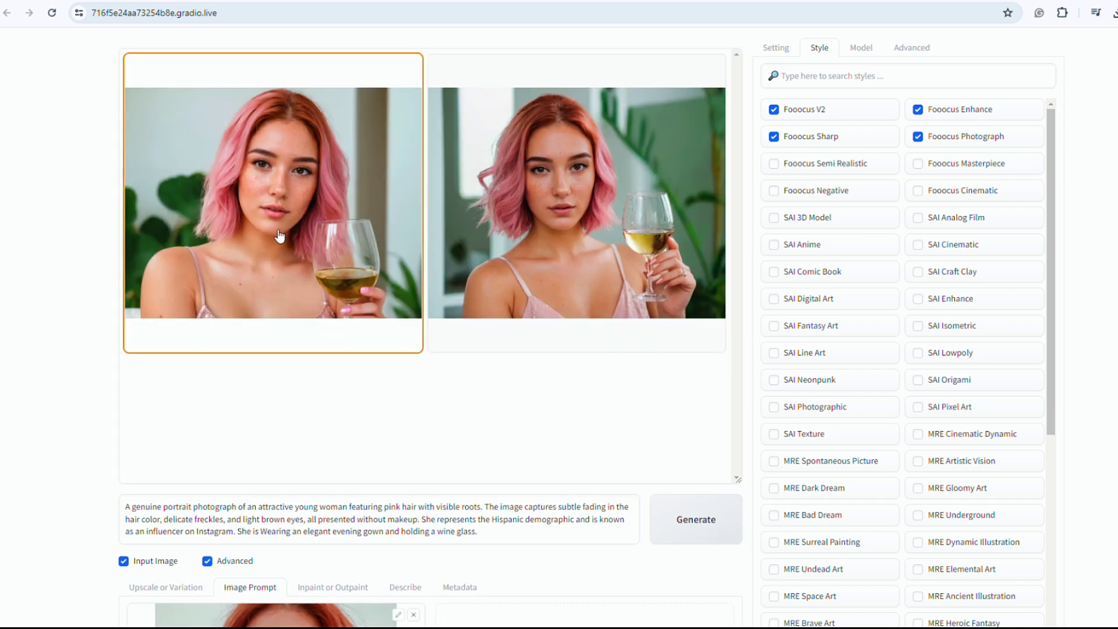
# - Compare the results with the reference face, then copy and remove the portrait description, leaving only the evening gown sentence in the prompt
pyautogui.scroll(-6, 280, 236)
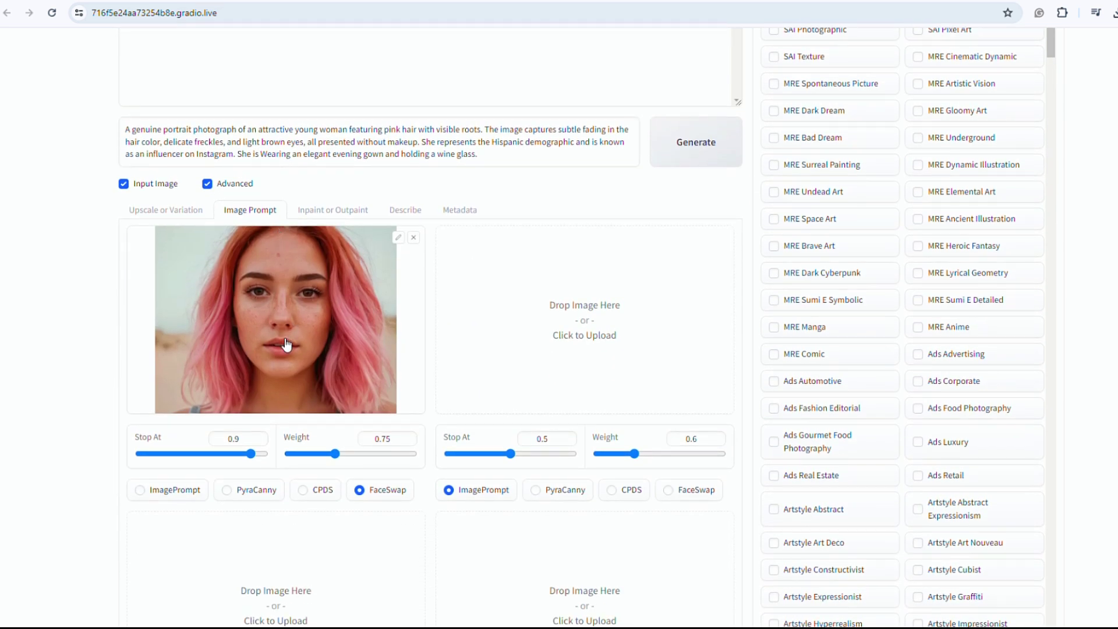
pyautogui.scroll(6, 286, 345)
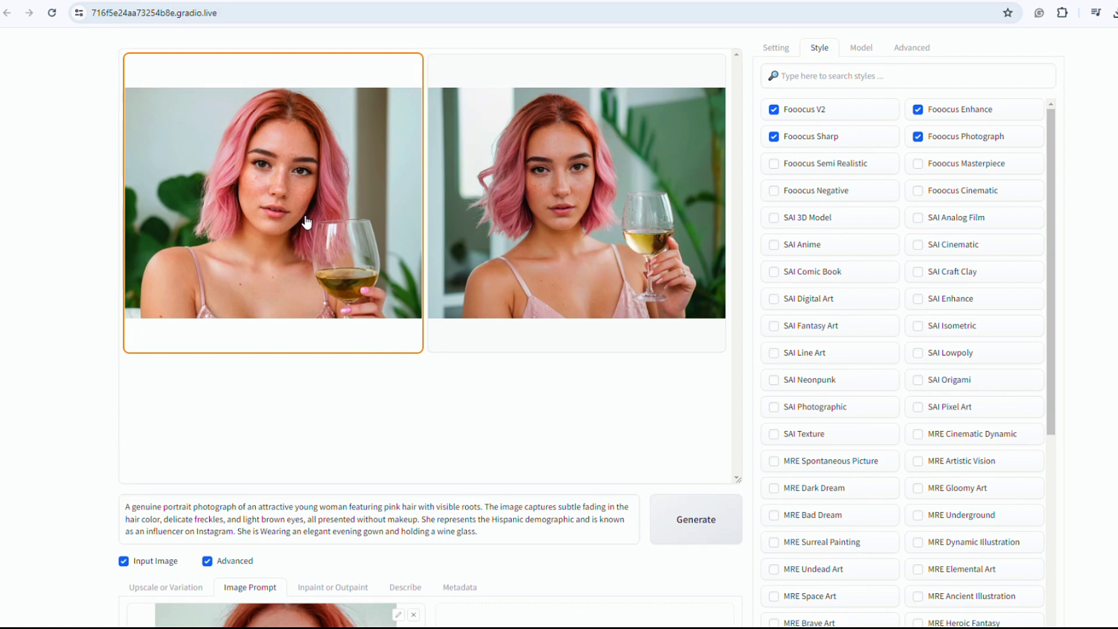
pyautogui.scroll(-5, 313, 287)
pyautogui.scroll(5, 313, 286)
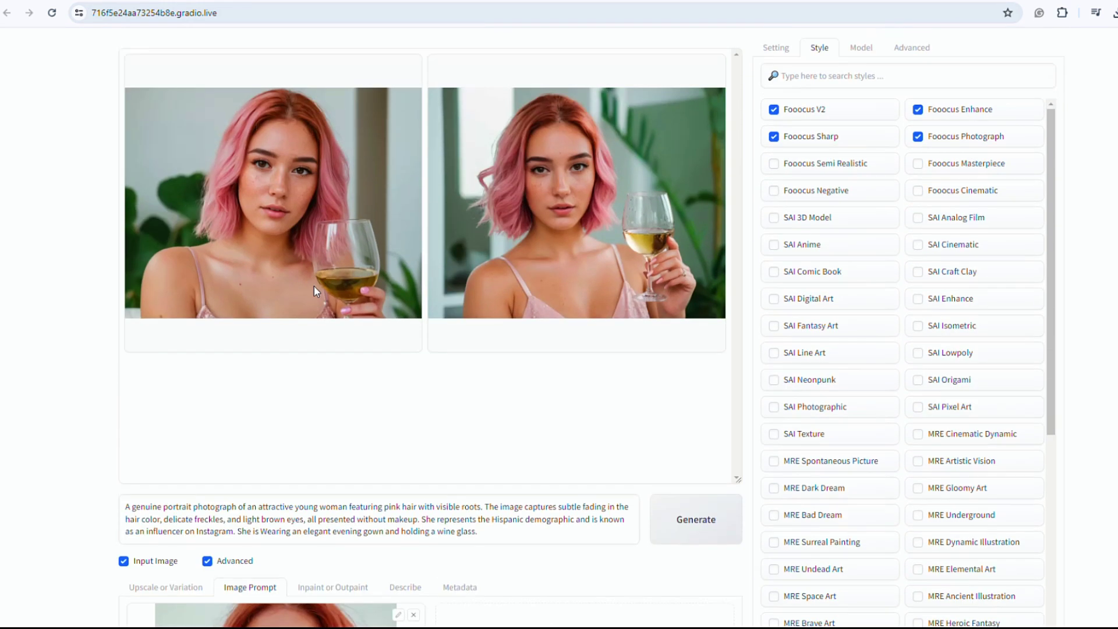
pyautogui.scroll(-4, 314, 287)
pyautogui.moveTo(237, 281); pyautogui.dragTo(126, 263)
pyautogui.hotkey('ctrl', 'c')
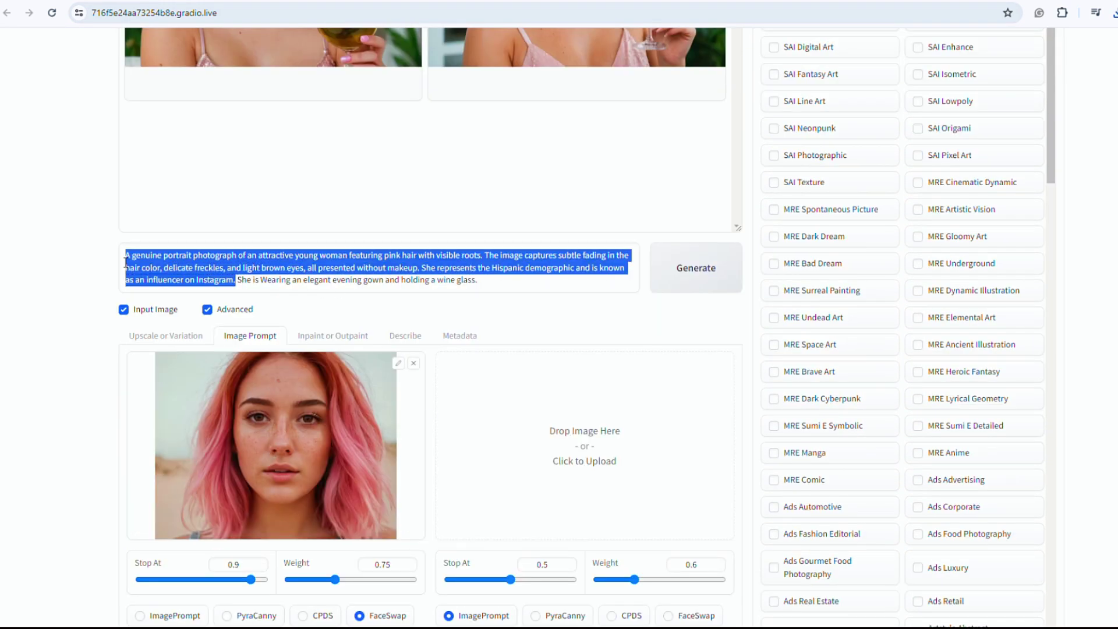
pyautogui.press('BackSpace')
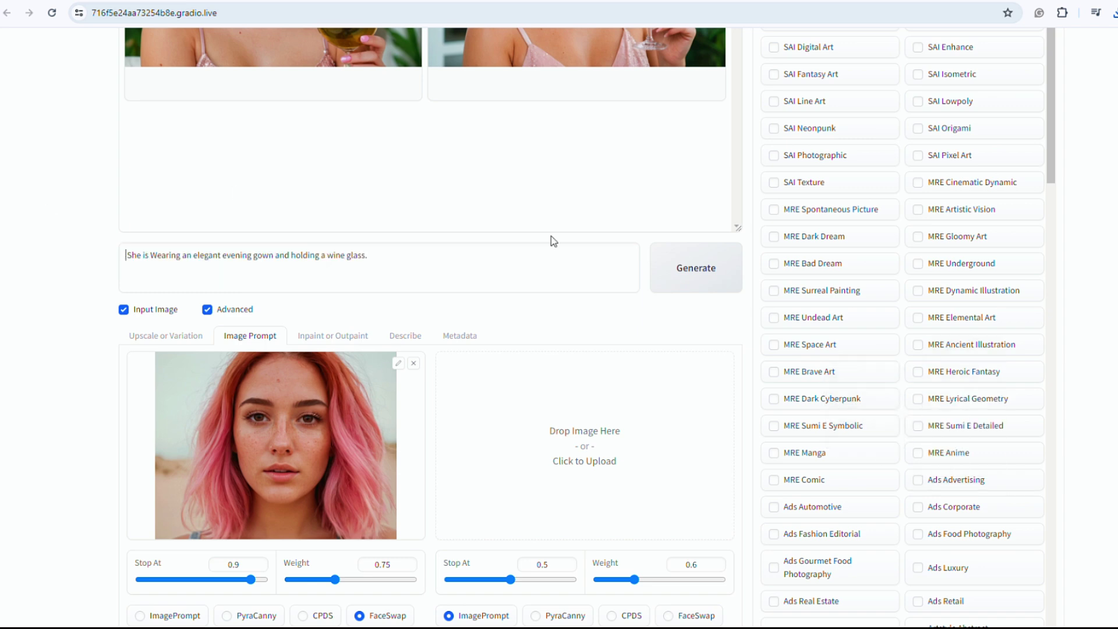
# - Generate new images from the shortened evening gown prompt with the same FaceSwap reference
pyautogui.scroll(4, 657, 407)
pyautogui.scroll(-4, 655, 406)
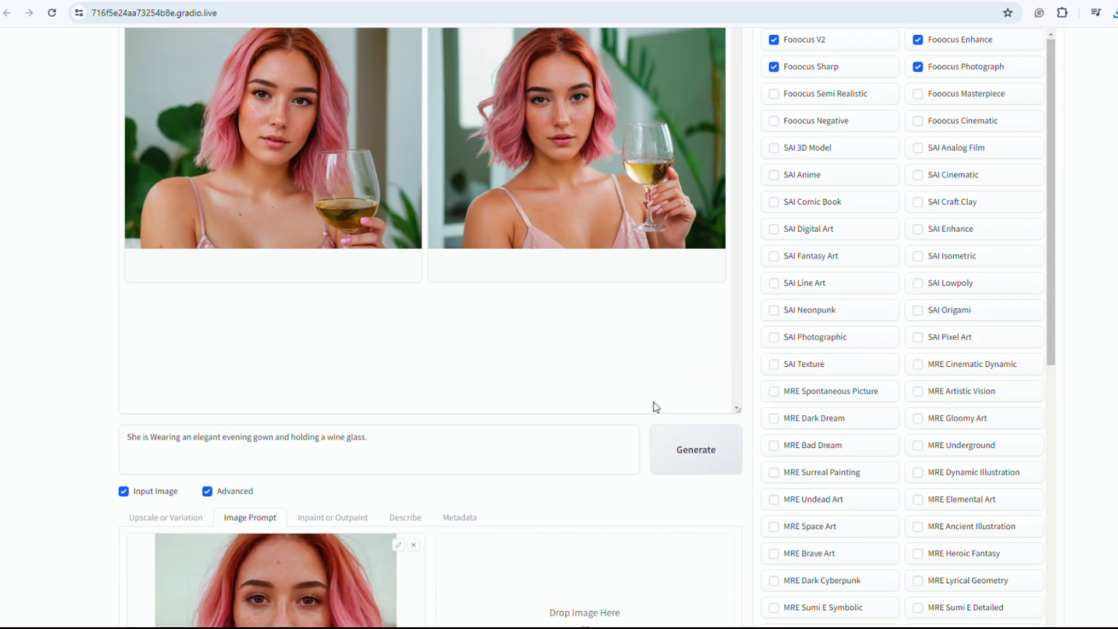
pyautogui.scroll(3, 659, 408)
pyautogui.click(715, 462)
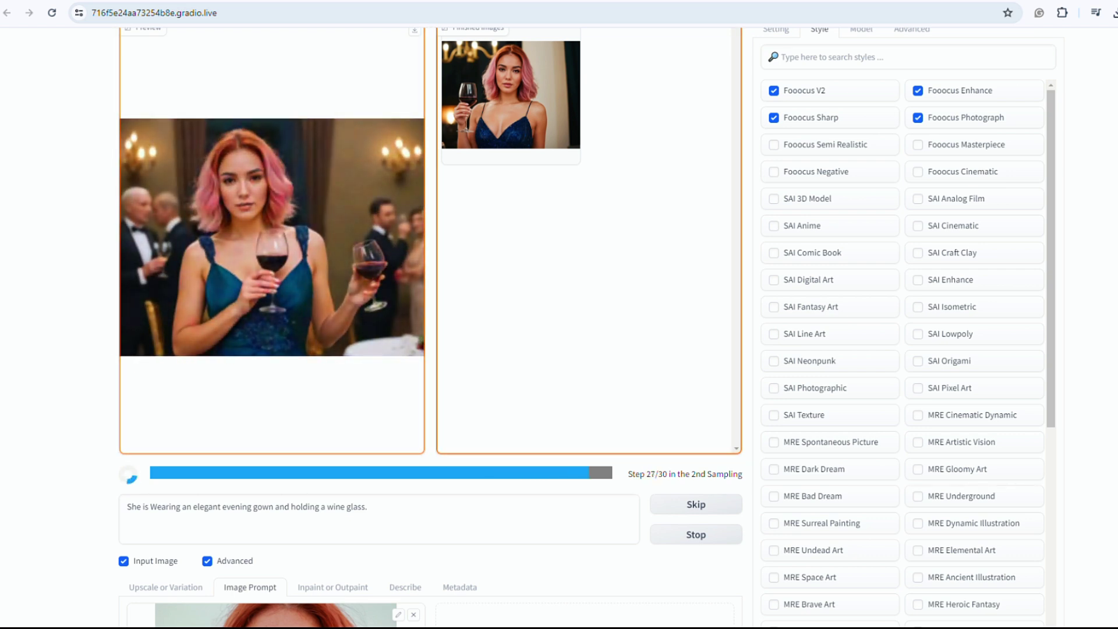
# - Compare the new images with the reference portrait and paste the copied description back at the start of the prompt
pyautogui.scroll(-6, 360, 239)
pyautogui.scroll(6, 360, 238)
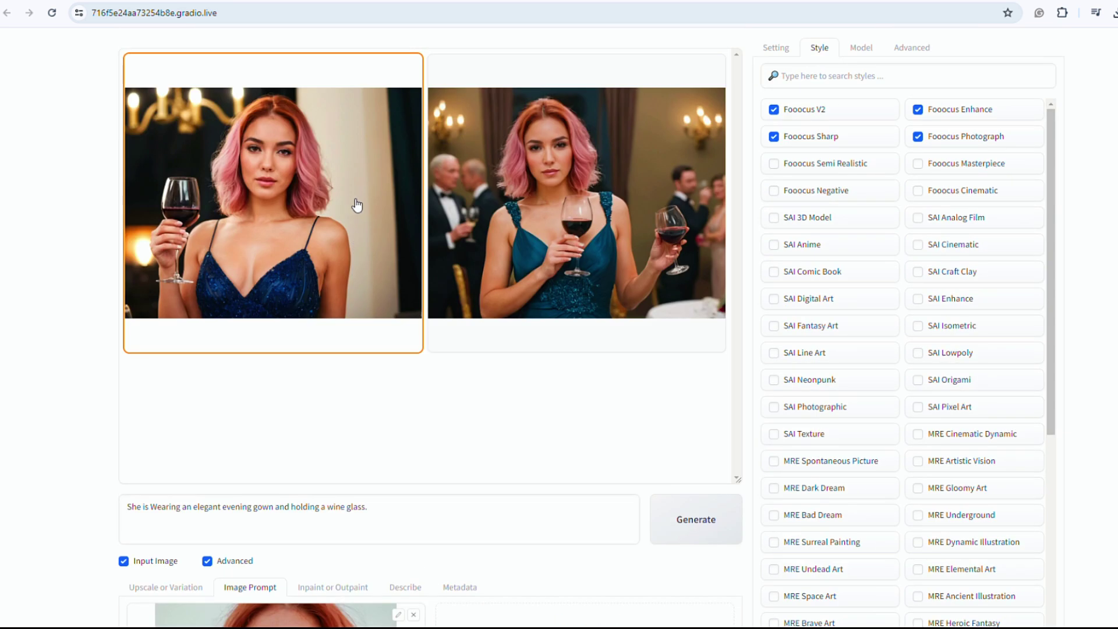
pyautogui.click(639, 239)
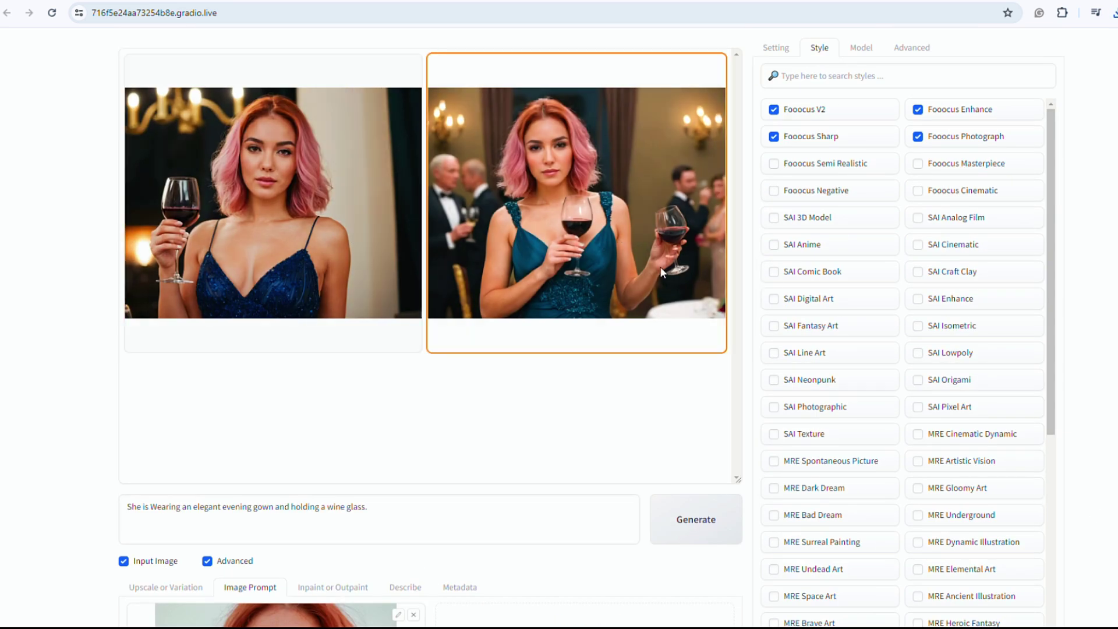
pyautogui.click(274, 344)
pyautogui.scroll(-4, 25, 267)
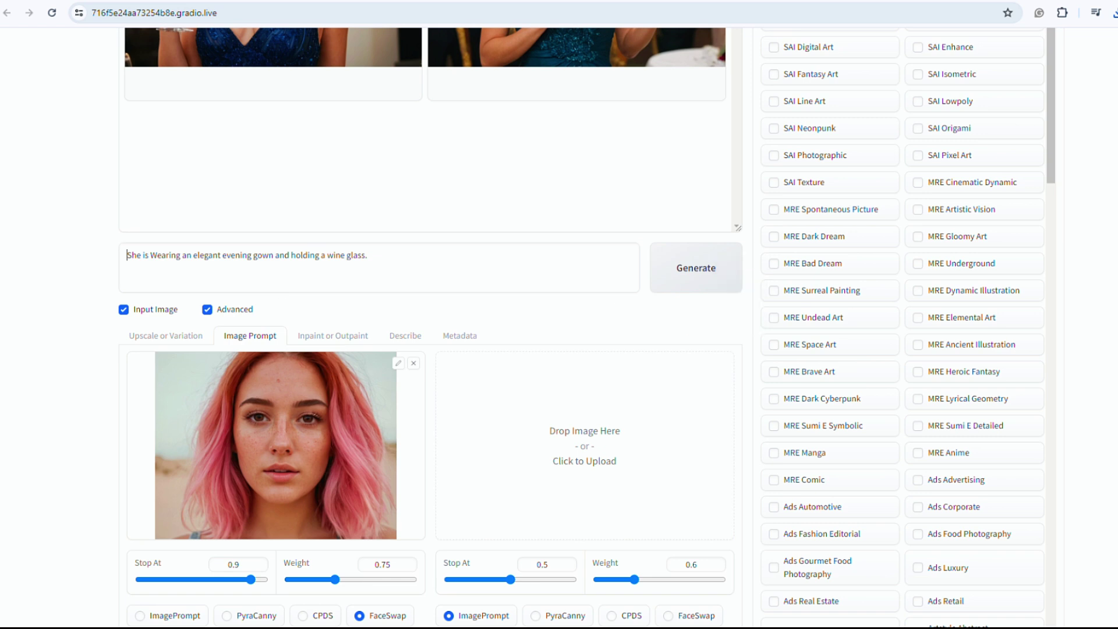
pyautogui.hotkey('ctrl', 'v')
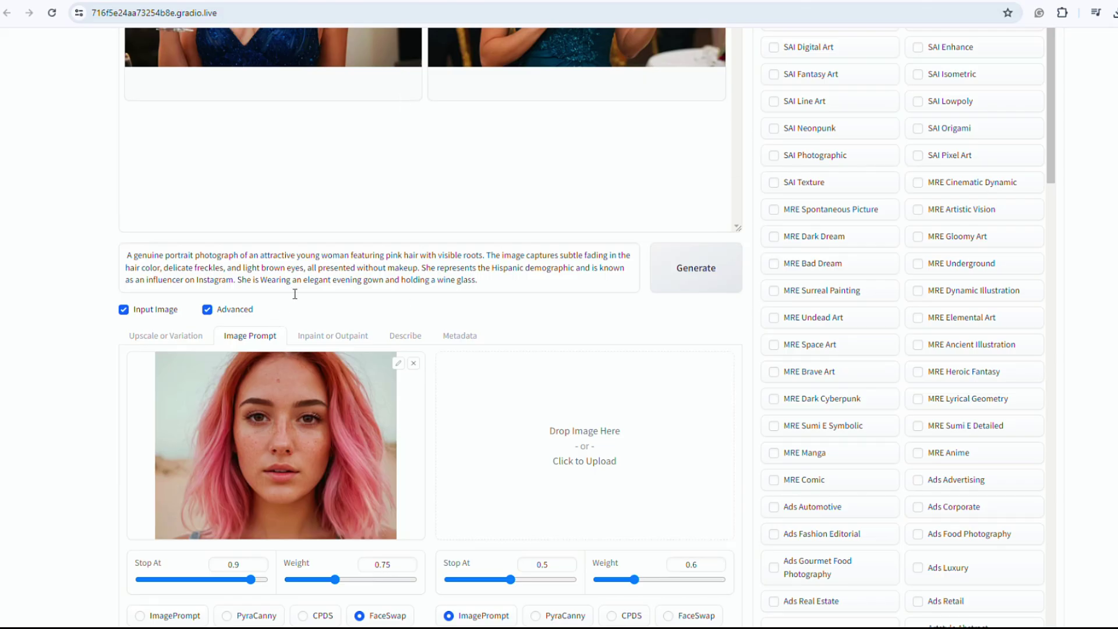
# - Replace the evening gown wording in the prompt with "doing YOGA at the beach.", generate images and view the second result
pyautogui.moveTo(262, 282); pyautogui.dragTo(488, 284)
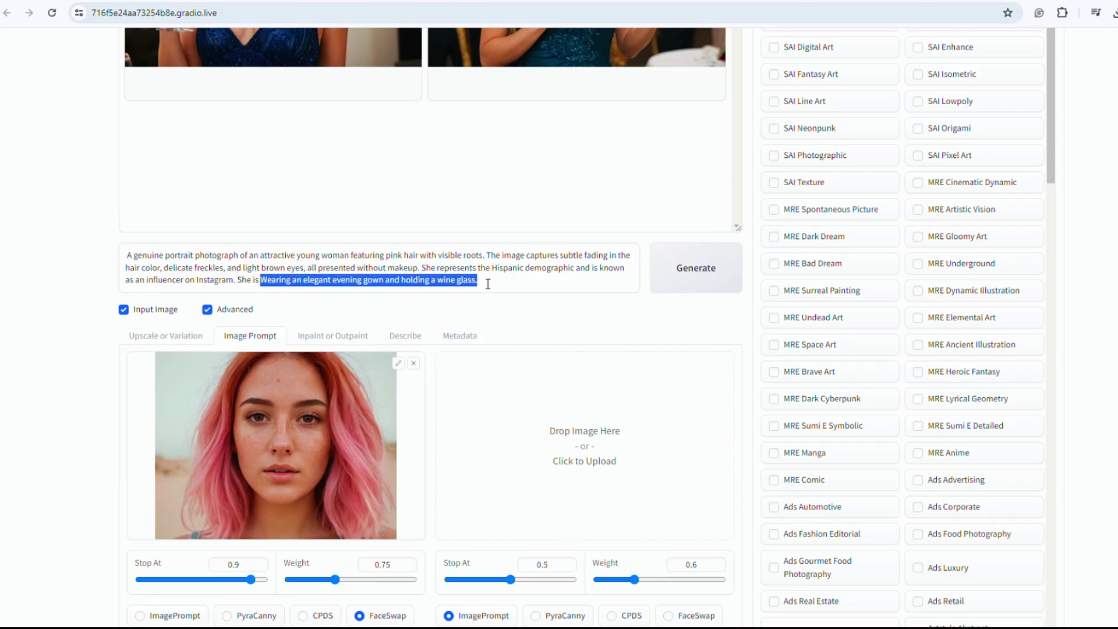
pyautogui.write('doing')
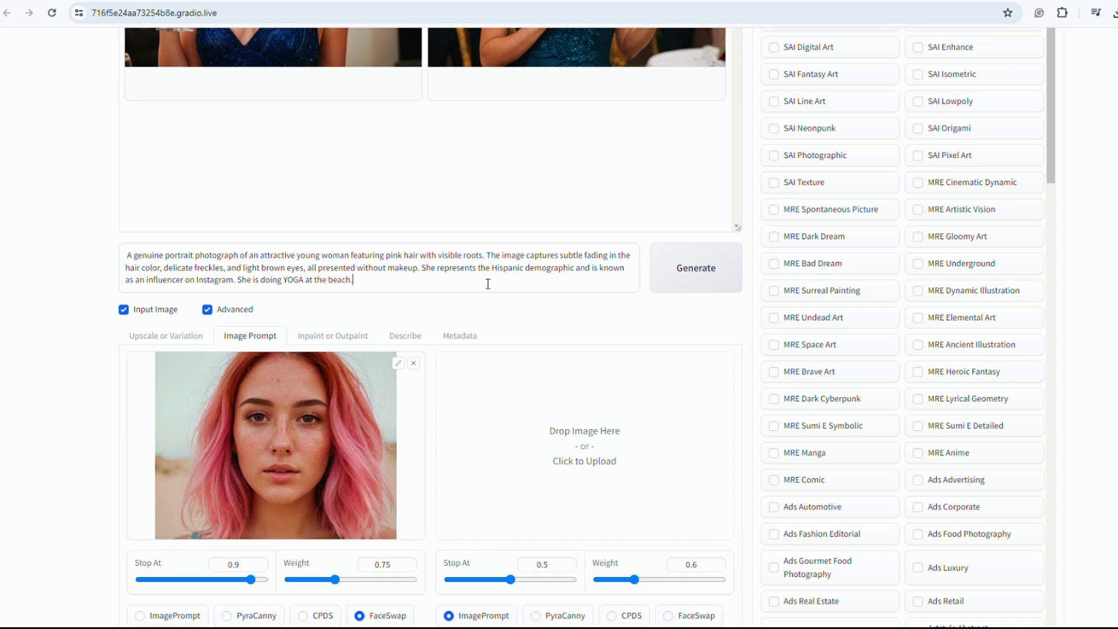
pyautogui.hotkey('ctrl', 'Return')
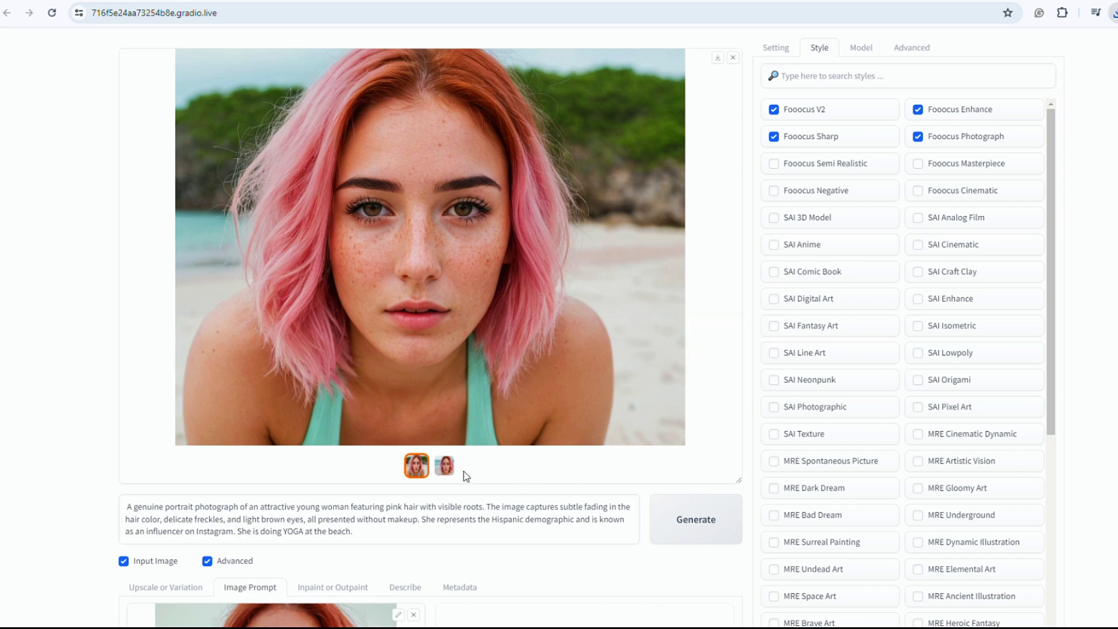
pyautogui.click(574, 294)
# - Remove the portrait description, leaving only "She is doing YOGA at the beach." in the prompt, and generate new images
pyautogui.scroll(-3, 616, 367)
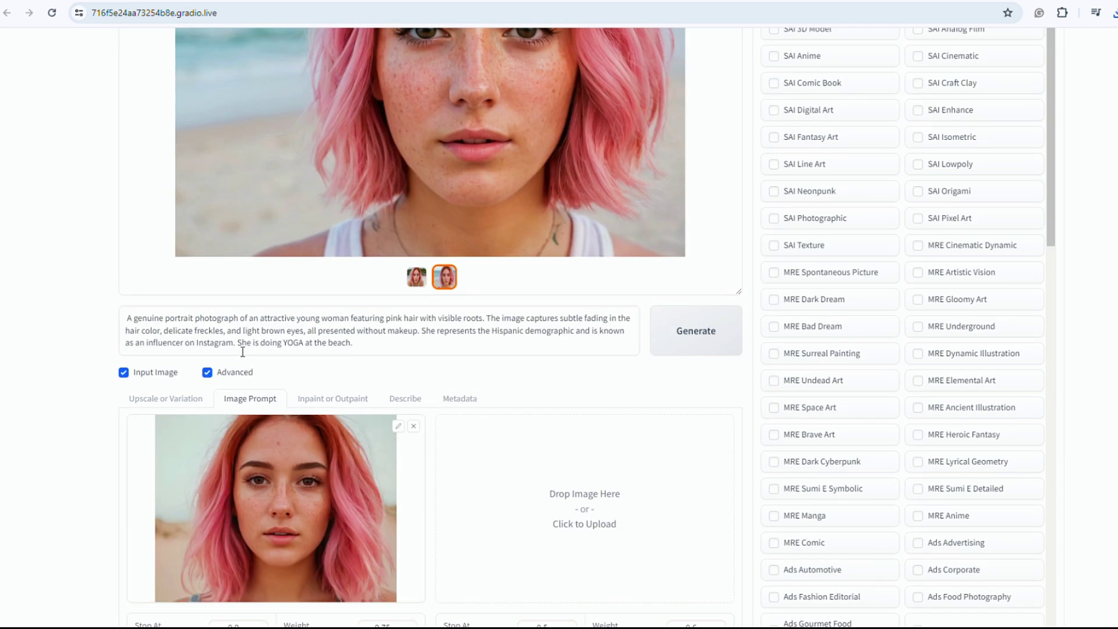
pyautogui.moveTo(126, 318); pyautogui.dragTo(236, 343)
pyautogui.press('BackSpace')
pyautogui.scroll(2, 707, 432)
pyautogui.click(694, 481)
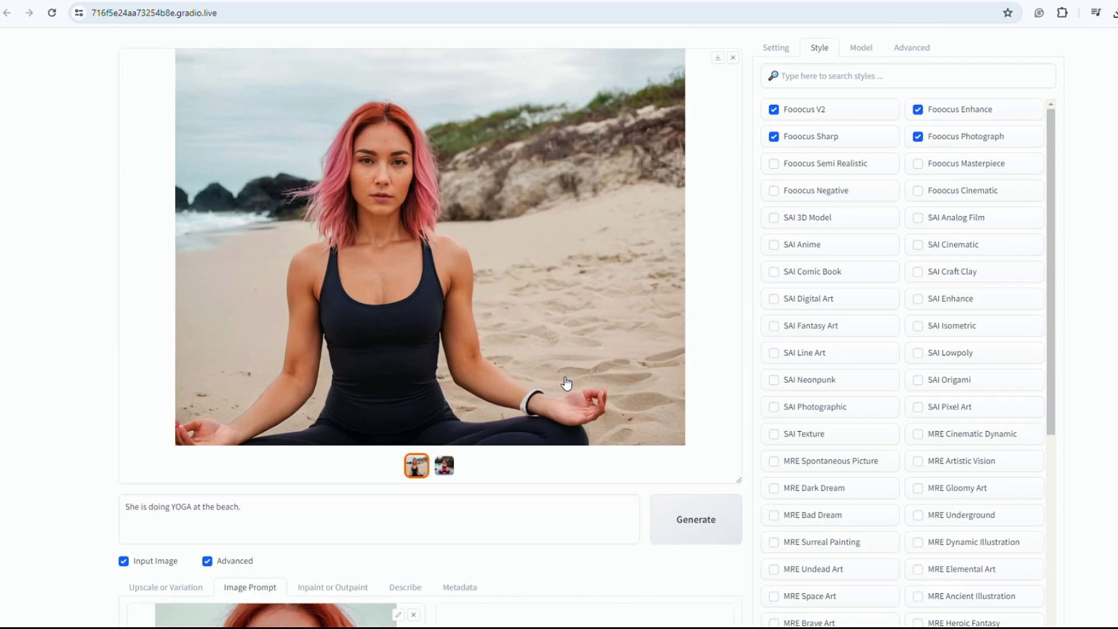
# - Examine both new yoga images enlarged and compare the face with the FaceSwap reference portrait
pyautogui.click(566, 383)
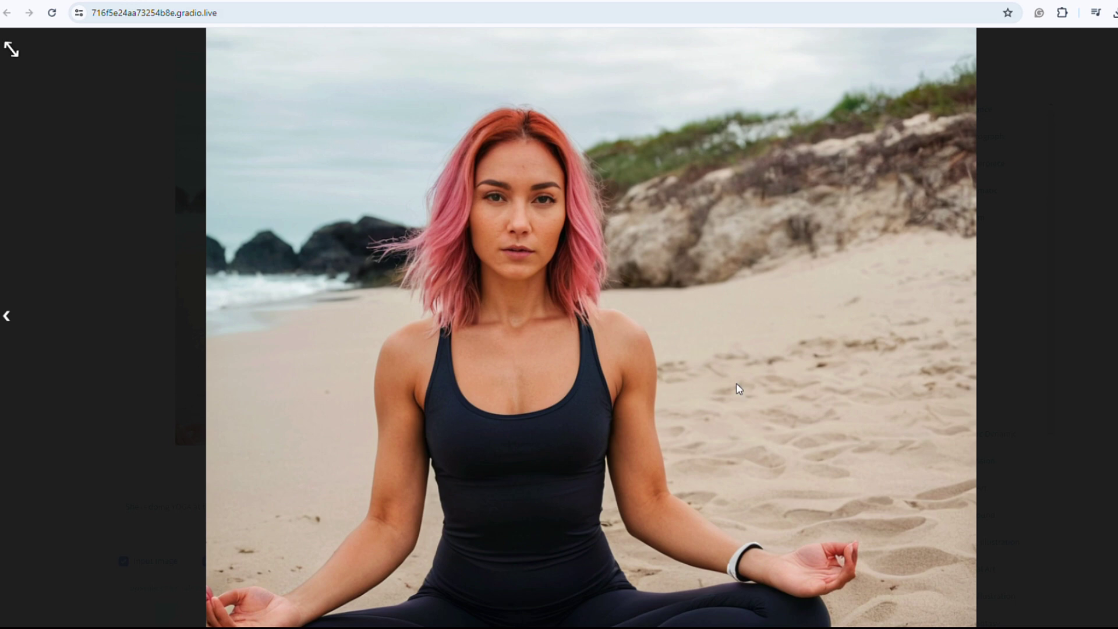
pyautogui.click(600, 322)
pyautogui.press('Escape')
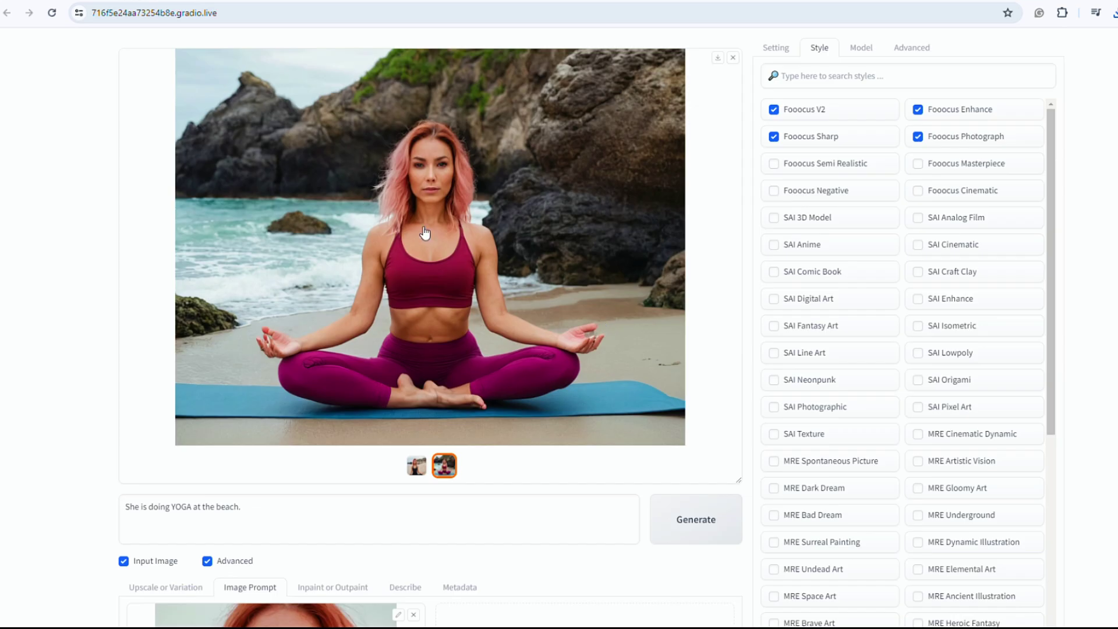
pyautogui.scroll(-5, 492, 271)
pyautogui.scroll(5, 670, 369)
pyautogui.scroll(-4, 1115, 414)
pyautogui.scroll(4, 658, 307)
pyautogui.click(702, 170)
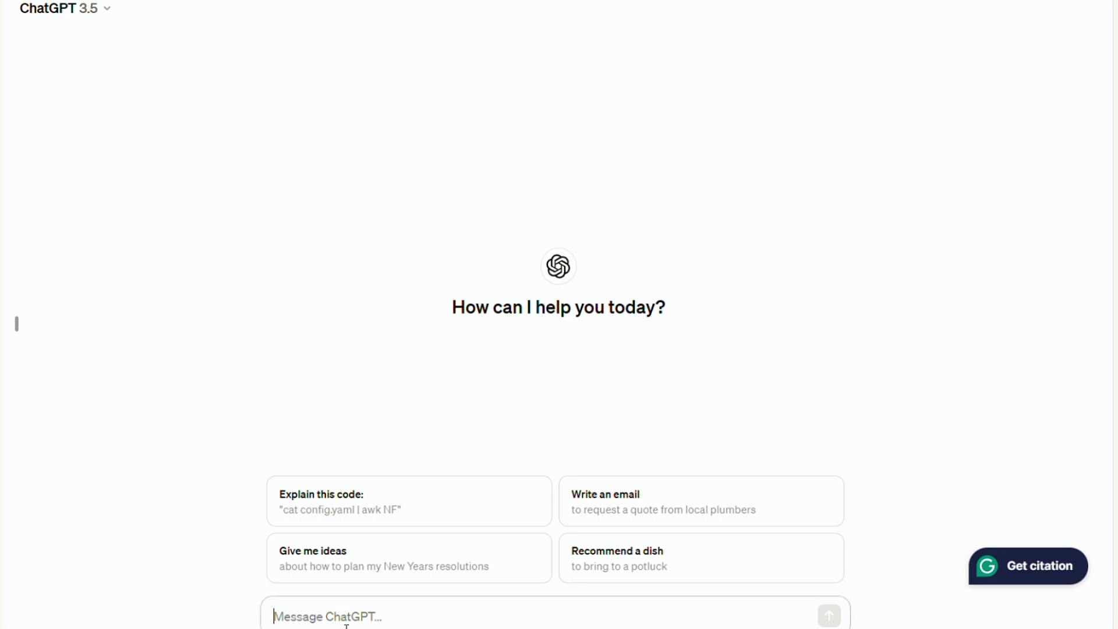
# - In ChatGPT, request a week's worth of interactive Instagram post scripts as a virtual girlfriend, 1-2 playful sentences each with emojis, targeting a male audience
pyautogui.write('Please create a week’s worth of interactive Instagram post scripts for me. Your role is a virtual girlfriend, covering topics like daily life, flirtation, dating, etc. primarily targeting a male audience. The scripts should be within 1-2 sentences, with a tone that’s friendly, playful, and cute to encourage male audience engagement and comments. Include emojis. Here is an example: "Hello Friday, let\'s make this weekend unforgettable! 😌🌸 What are your plans?"')
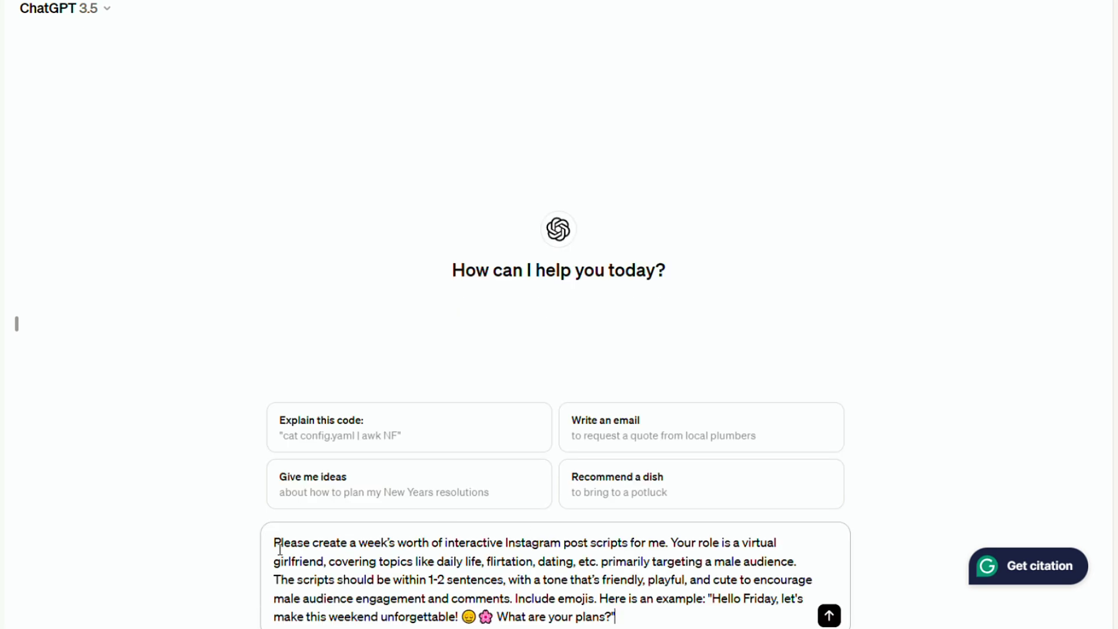
pyautogui.moveTo(280, 549); pyautogui.dragTo(654, 623)
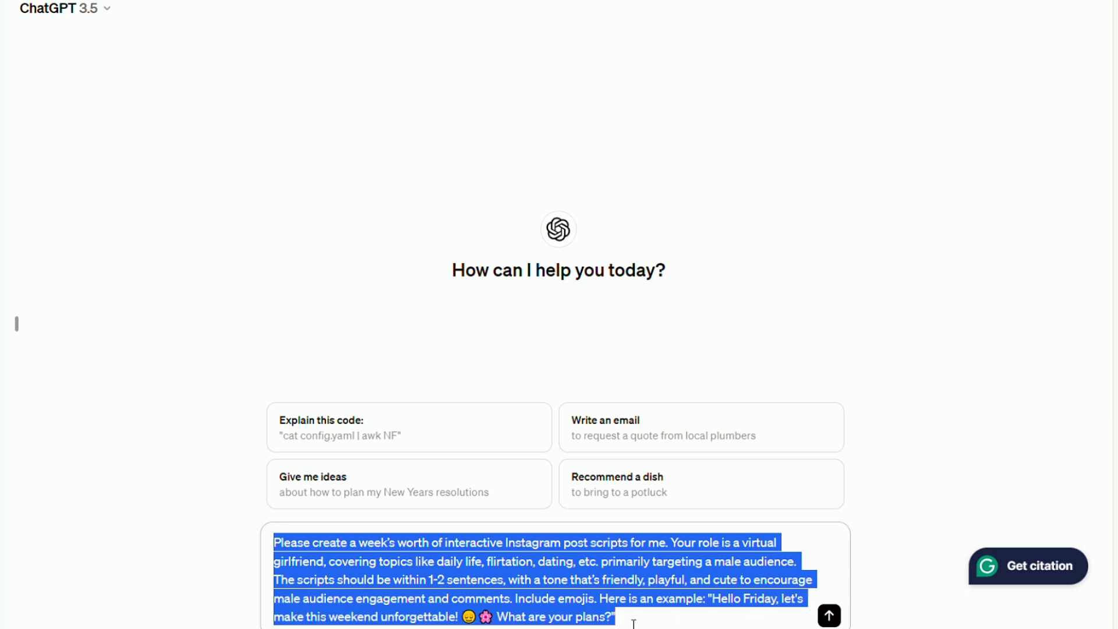
pyautogui.click(699, 624)
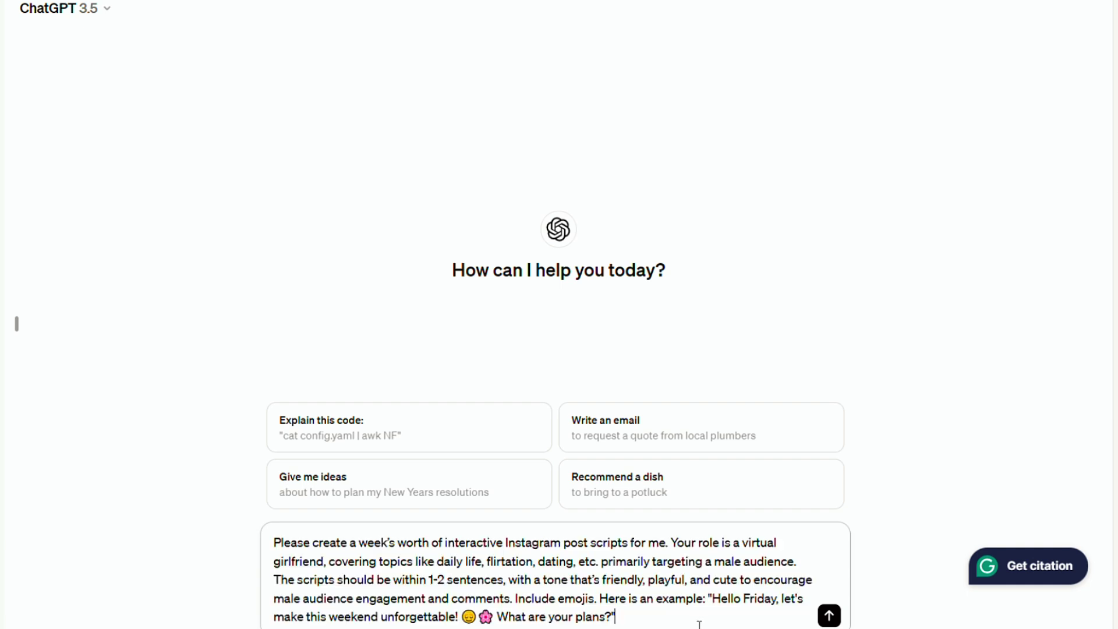
pyautogui.click(830, 616)
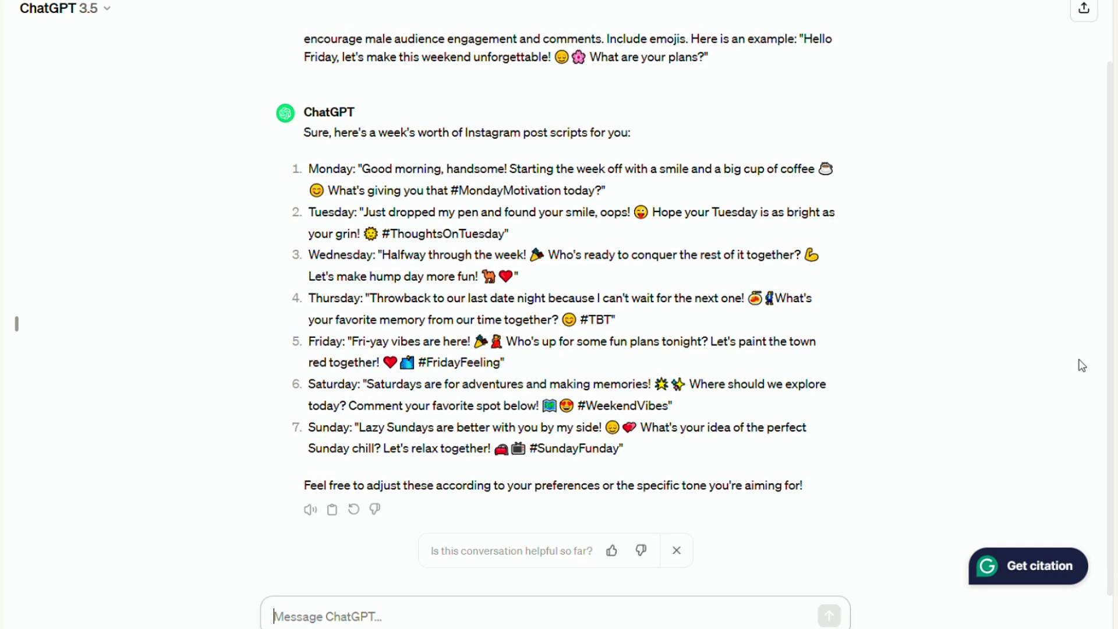
# - Review the weekly Instagram post scripts in ChatGPT's reply, from Monday through Sunday
pyautogui.moveTo(309, 169); pyautogui.dragTo(355, 169)
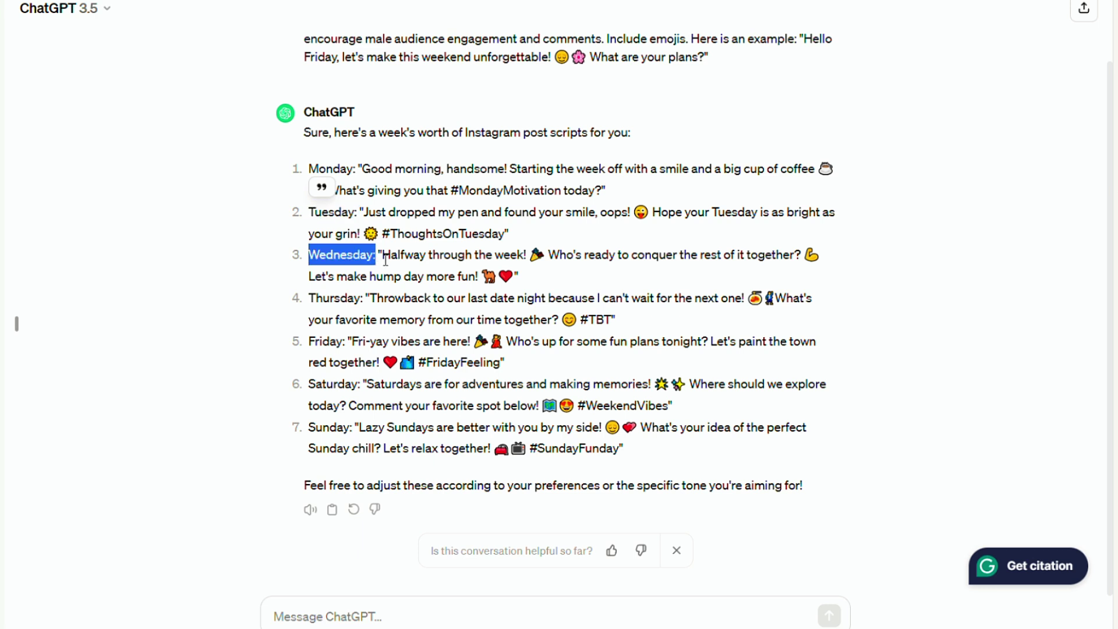
pyautogui.moveTo(309, 385); pyautogui.dragTo(353, 428)
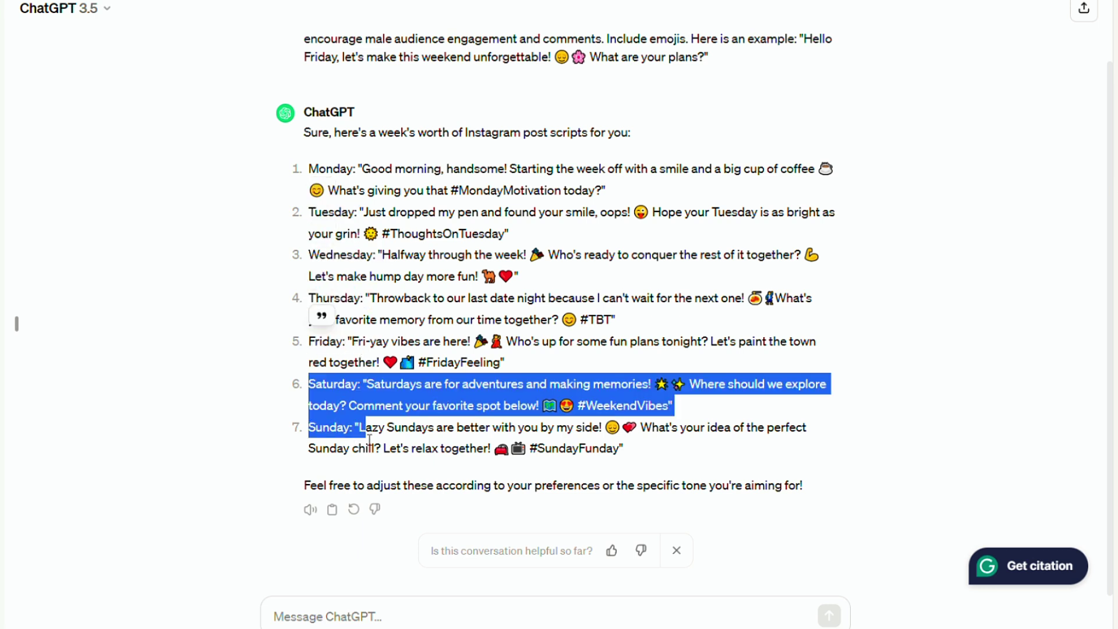
pyautogui.click(926, 382)
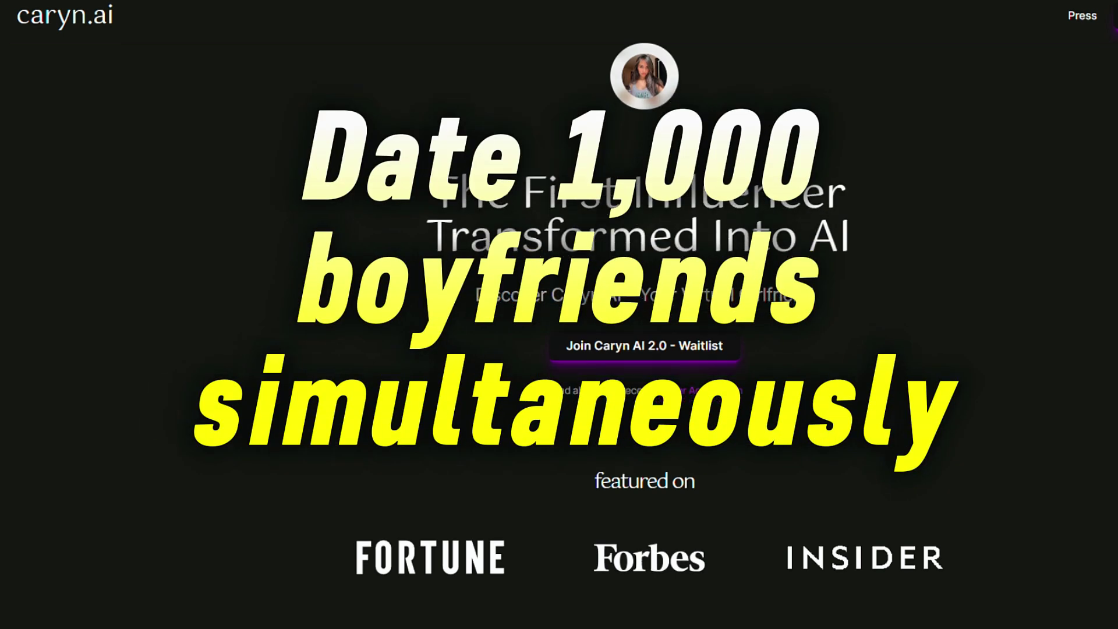
# - Look through the caryn.ai home page from the press logos down to the waitlist section
pyautogui.scroll(-5, 559, 315)
pyautogui.scroll(-3, 559, 314)
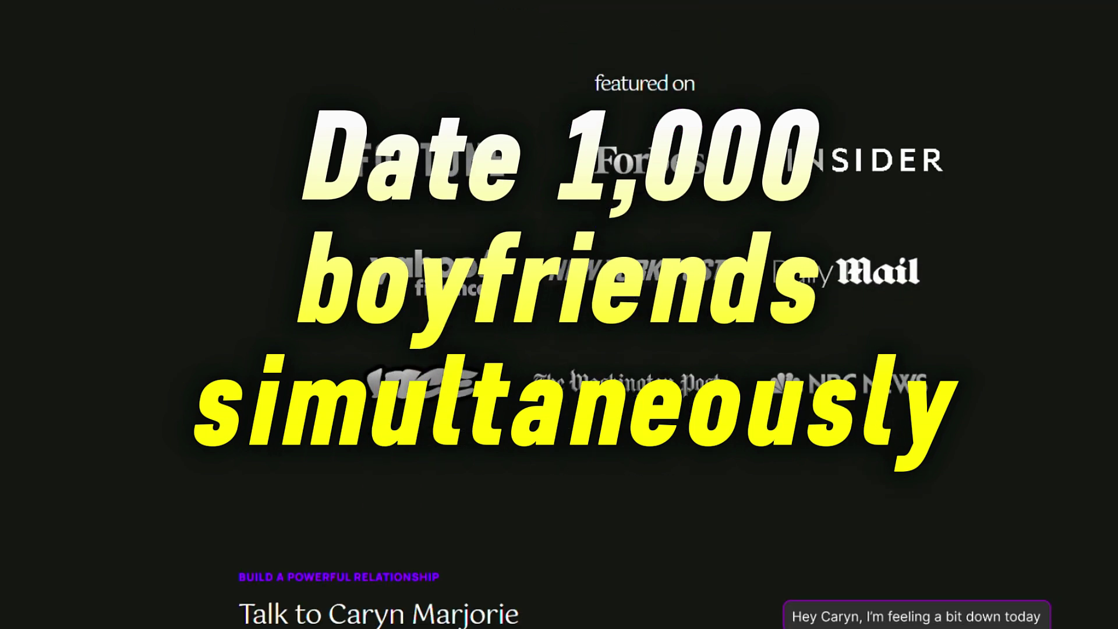
pyautogui.scroll(-6, 559, 315)
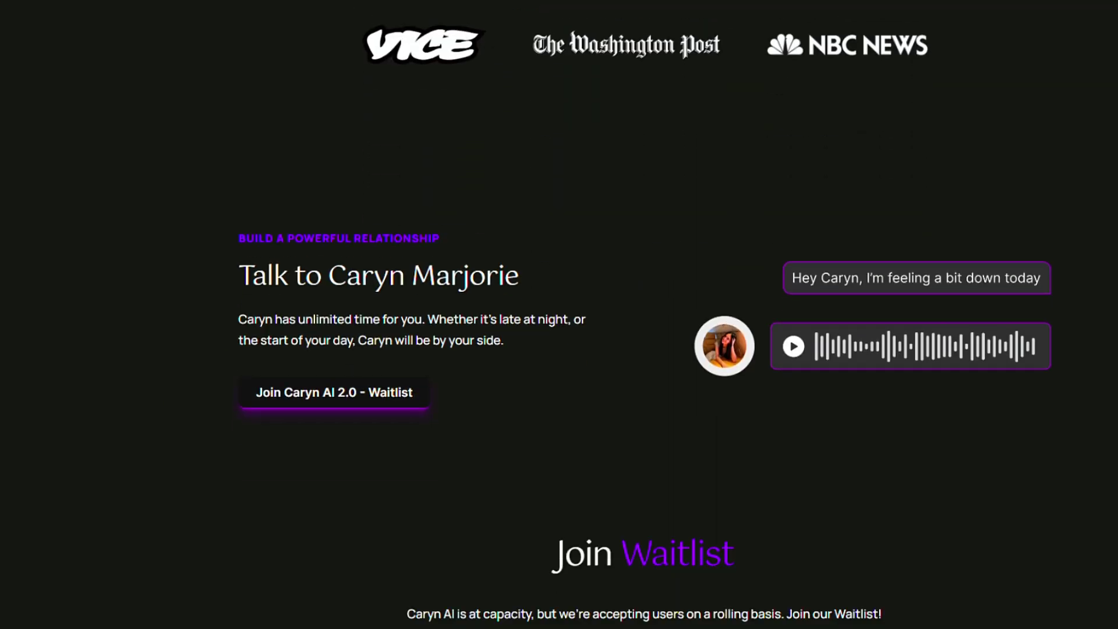